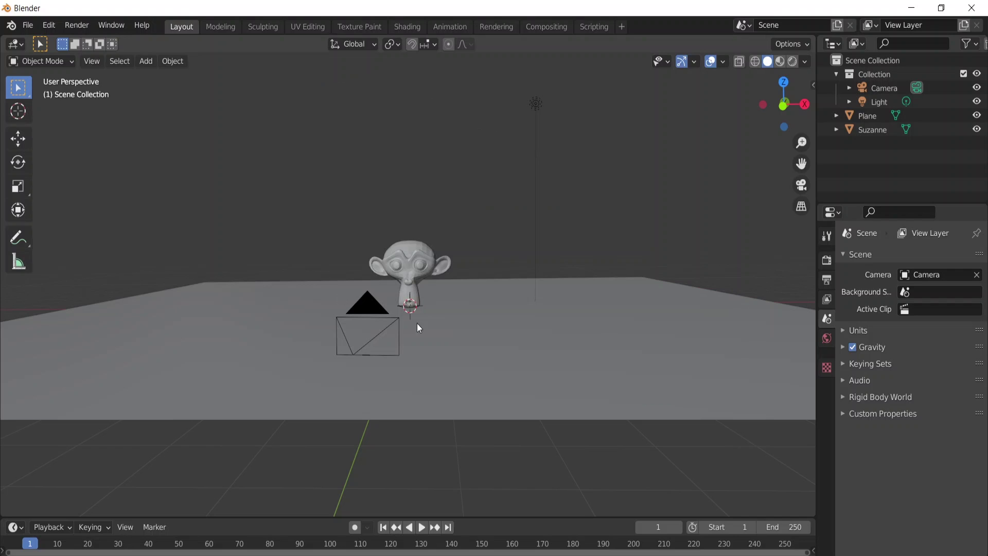
# Duplicate the monkey head along negative X and shift the copy along Y towards the back of the plane.
pyautogui.moveTo(407, 364); pyautogui.dragTo(475, 380, button='middle')
pyautogui.moveTo(422, 354); pyautogui.dragTo(443, 350, button='middle')
pyautogui.click(409, 279)
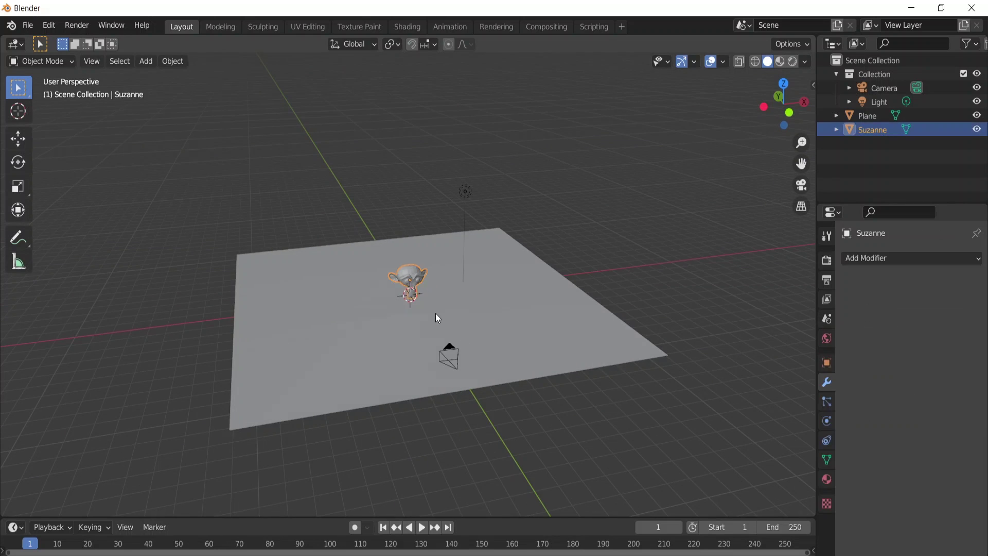
pyautogui.moveTo(435, 312); pyautogui.dragTo(414, 359, button='middle')
pyautogui.hotkey('shift', 'd')
pyautogui.press('x')
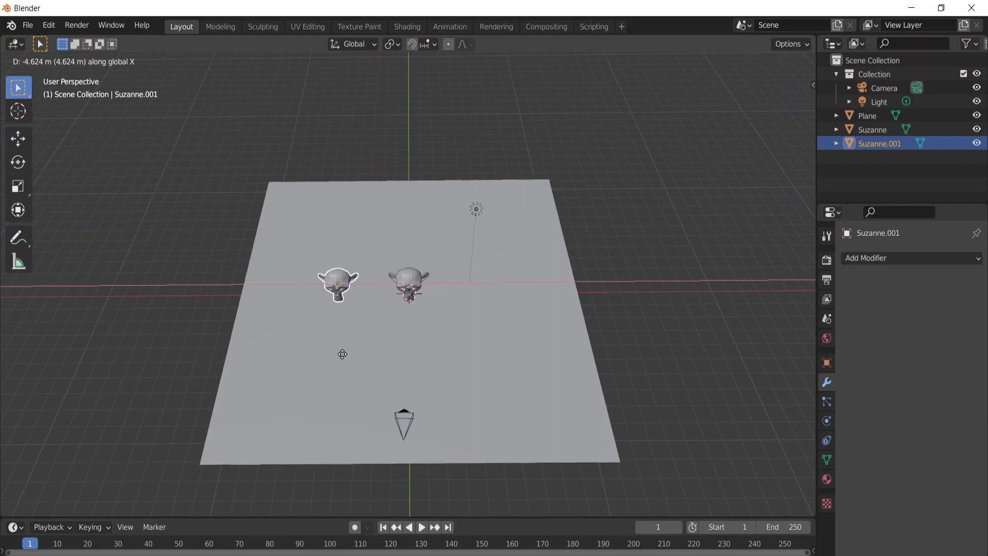
pyautogui.click(355, 360)
pyautogui.press('g')
pyautogui.press('y')
pyautogui.click(392, 336)
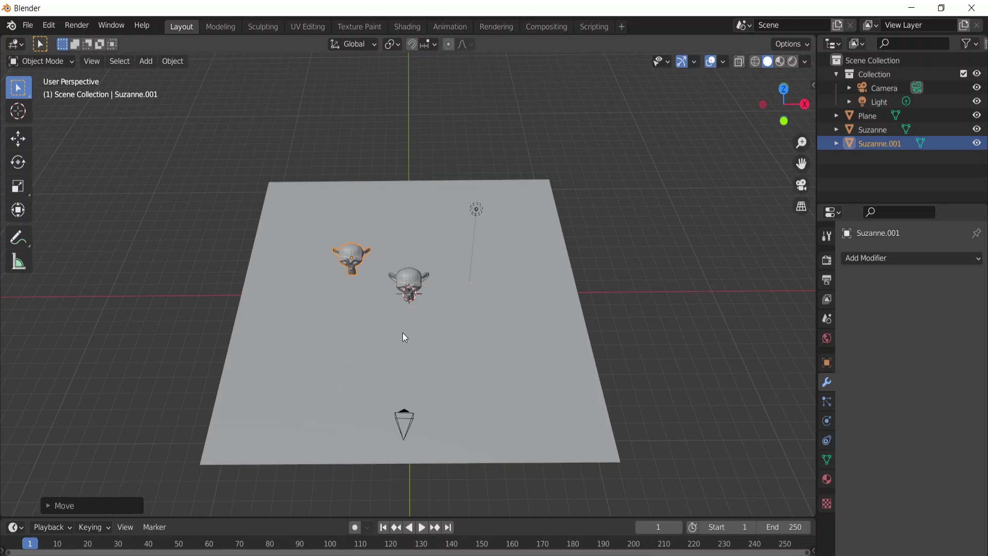
# Duplicate the moved monkey head along X to the opposite side of the original head.
pyautogui.hotkey('shift', 'd')
pyautogui.press('x')
pyautogui.click(537, 331)
# Delete the light from the scene.
pyautogui.moveTo(504, 369); pyautogui.dragTo(451, 339, button='middle')
pyautogui.click(407, 257)
pyautogui.press('x')
pyautogui.click(408, 259)
pyautogui.scroll(-3, 472, 343)
pyautogui.scroll(5, 428, 322)
# Duplicate the second copy towards the back of the plane and move it along X to sit behind the original head.
pyautogui.click(450, 338)
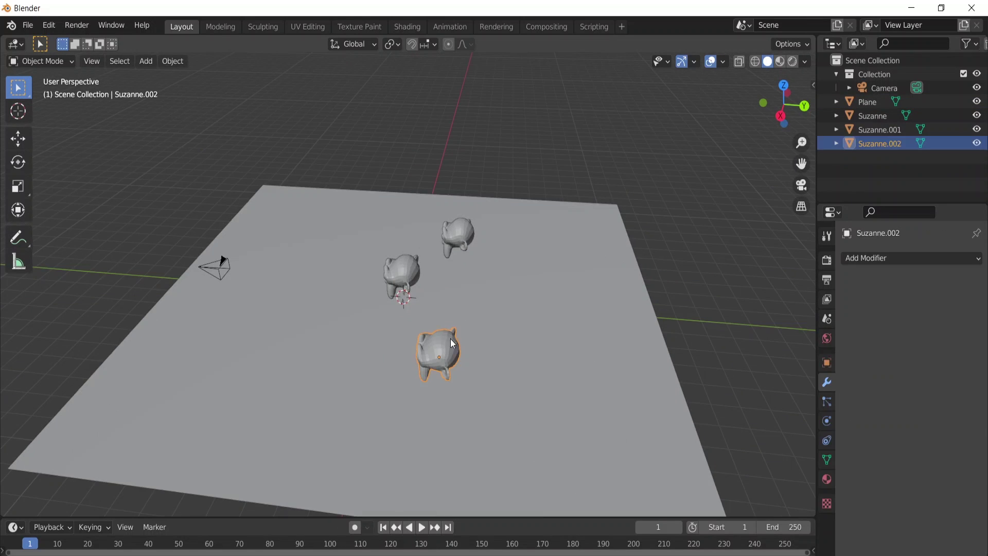
pyautogui.hotkey('shift', 'd')
pyautogui.click(565, 351)
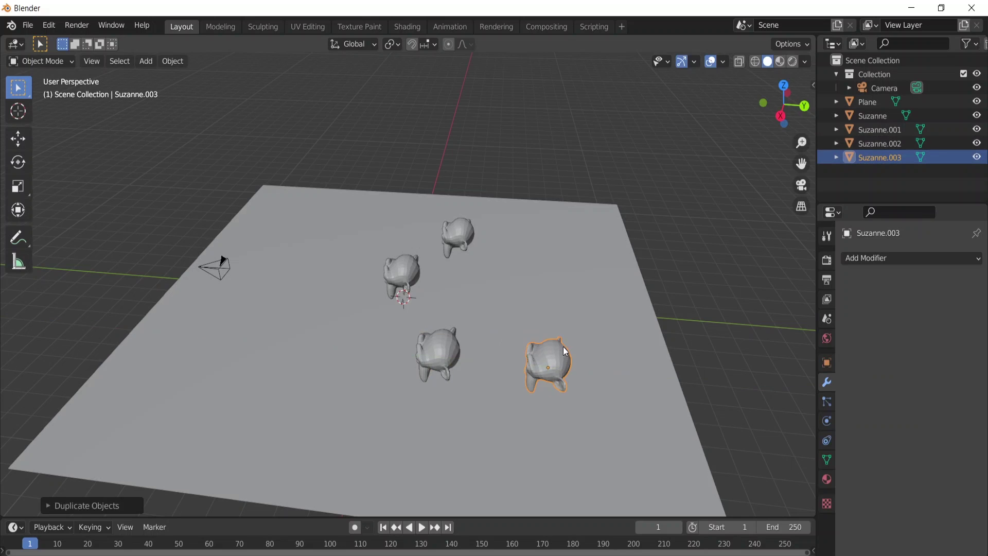
pyautogui.press('g')
pyautogui.press('x')
pyautogui.click(557, 280)
pyautogui.scroll(-1, 629, 308)
pyautogui.click(629, 308)
pyautogui.moveTo(267, 384); pyautogui.dragTo(435, 340, button='middle')
pyautogui.moveTo(368, 332); pyautogui.dragTo(347, 330, button='middle')
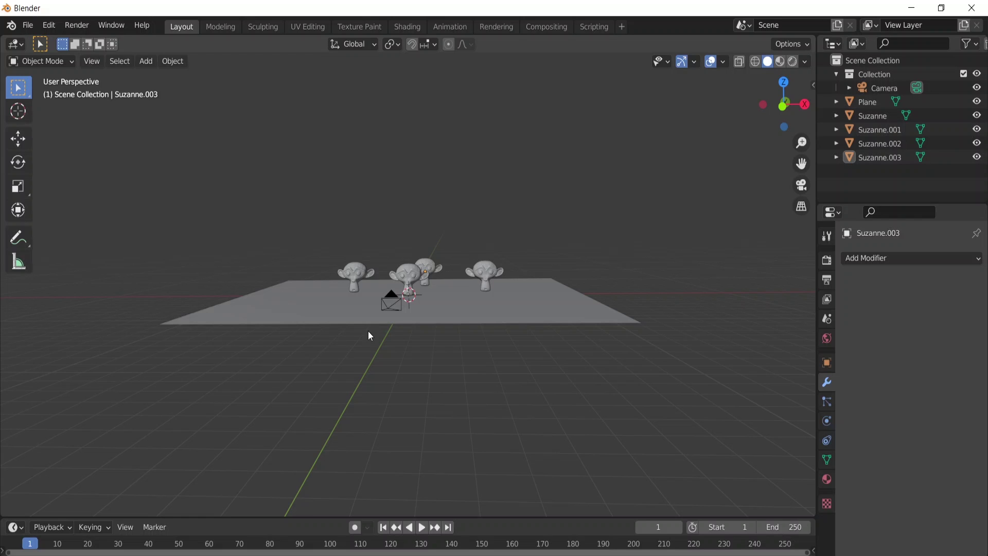
pyautogui.moveTo(391, 330); pyautogui.dragTo(307, 379, button='middle')
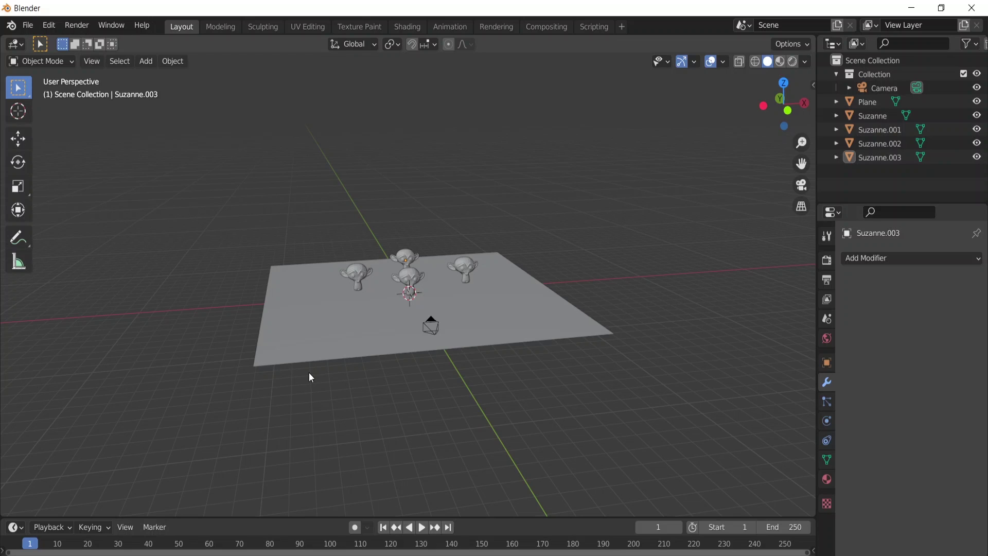
# Check in the add-on preferences, searching for "node", whether the Node Wrangler add-on is enabled.
pyautogui.click(49, 25)
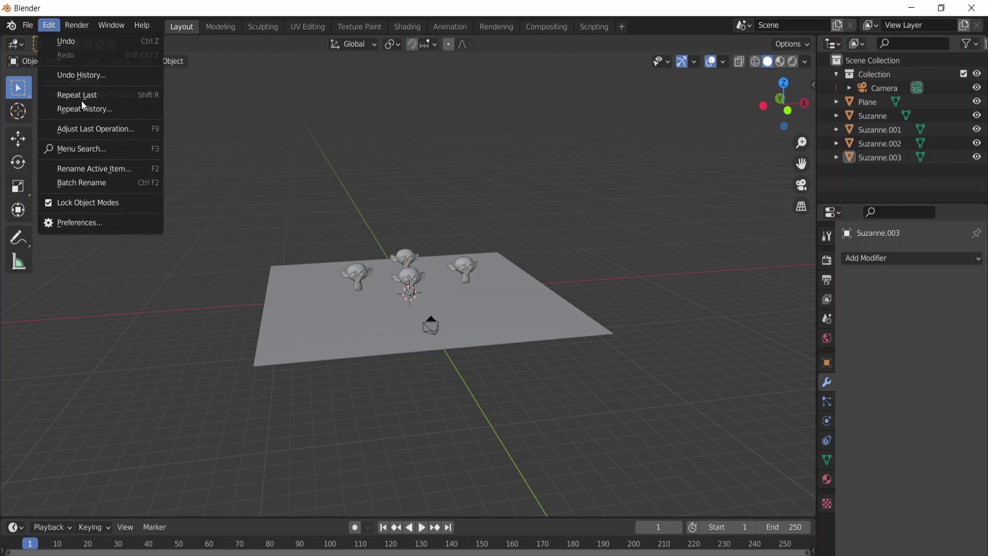
pyautogui.click(100, 235)
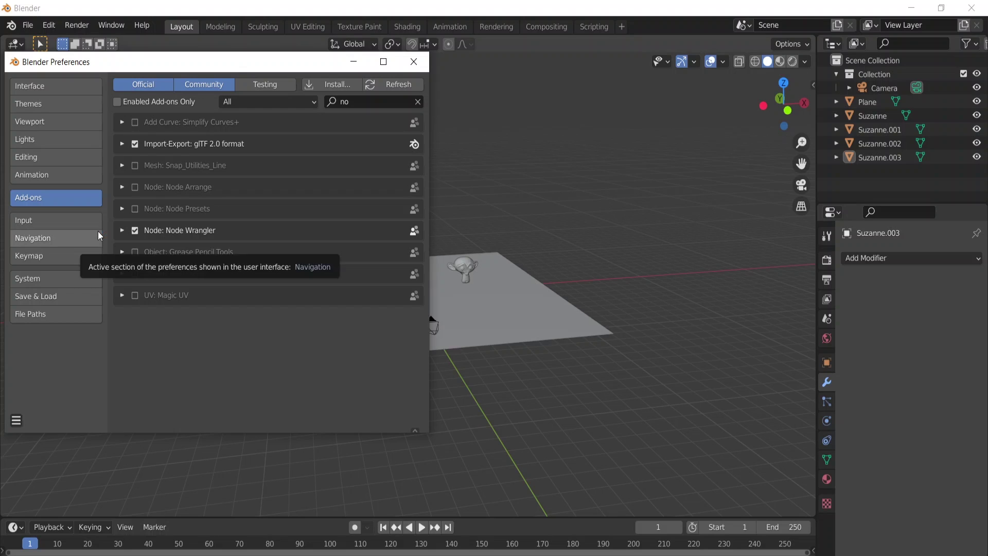
pyautogui.click(356, 101)
pyautogui.write('node')
pyautogui.press('Escape')
pyautogui.click(420, 65)
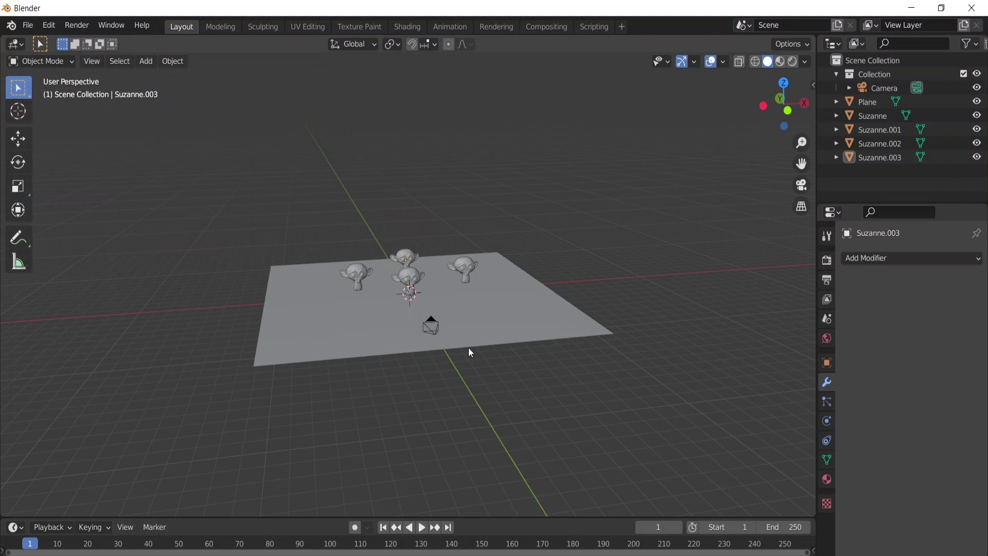
# Add a mesh cube at the 3D cursor and raise it about 1.85 m along Z.
pyautogui.moveTo(469, 349); pyautogui.dragTo(462, 347, button='middle')
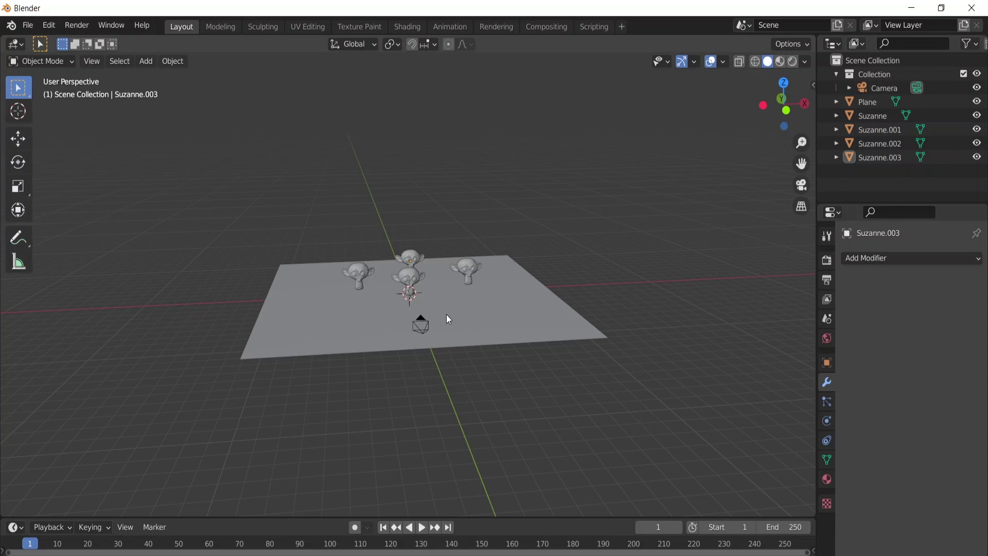
pyautogui.hotkey('shift', 'a')
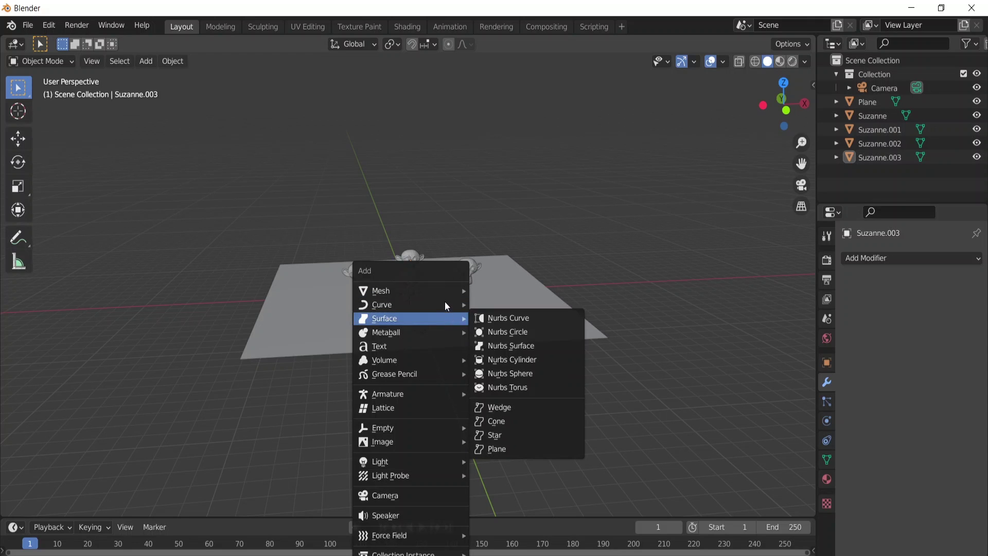
pyautogui.moveTo(437, 289)
pyautogui.click(495, 304)
pyautogui.moveTo(429, 381); pyautogui.dragTo(427, 361, button='middle')
pyautogui.scroll(4, 422, 361)
pyautogui.press('g')
pyautogui.press('z')
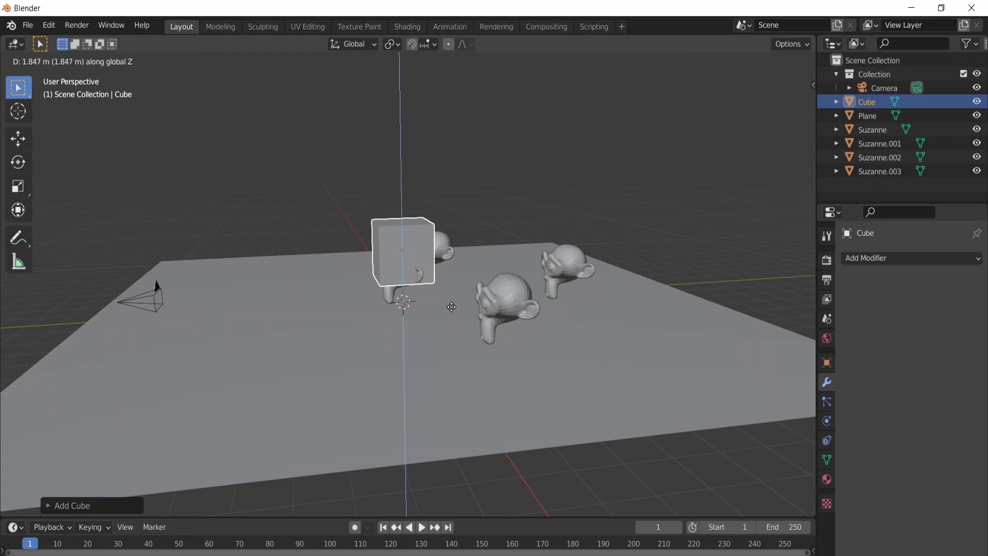
pyautogui.click(452, 308)
# Scale the cube into a wide, flat box that encloses the plane and all the monkey heads.
pyautogui.scroll(-3, 404, 325)
pyautogui.moveTo(403, 322); pyautogui.dragTo(527, 325, button='middle')
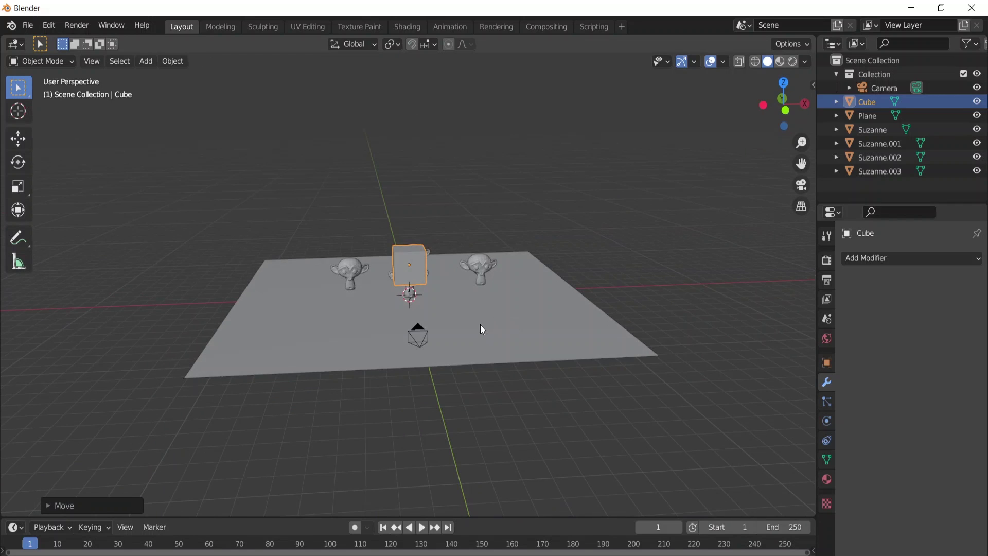
pyautogui.press('s')
pyautogui.click(715, 498)
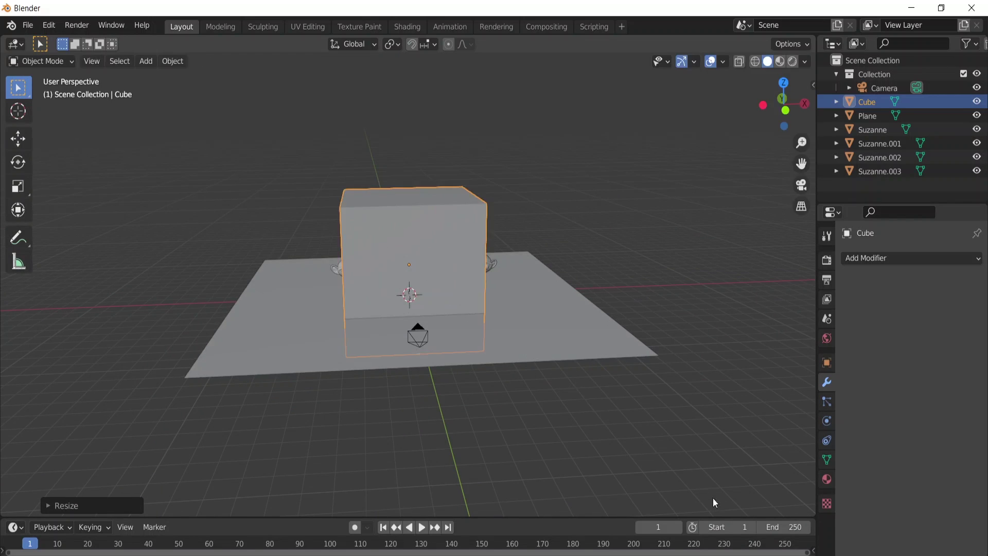
pyautogui.scroll(-4, 536, 361)
pyautogui.moveTo(535, 361); pyautogui.dragTo(403, 307, button='middle')
pyautogui.click(400, 267)
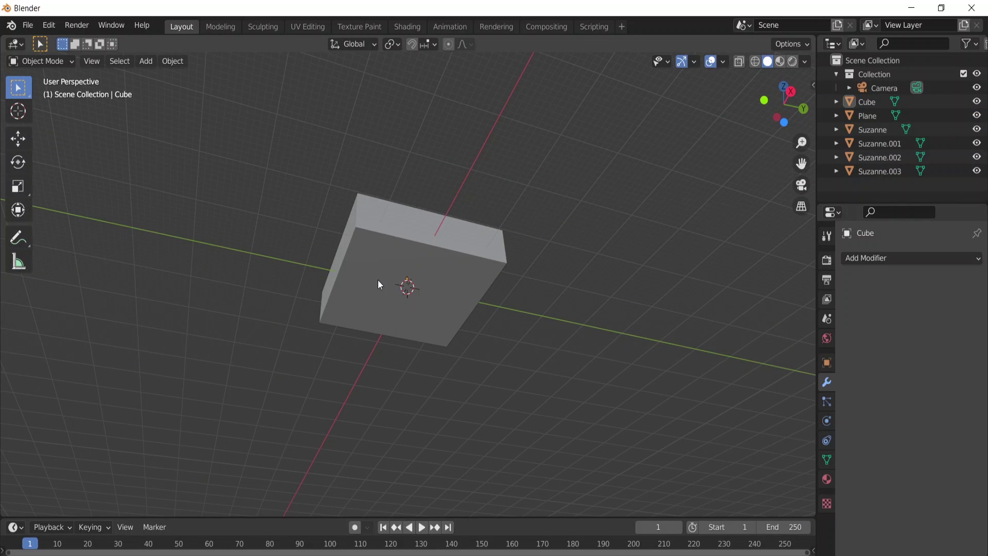
pyautogui.moveTo(378, 282); pyautogui.dragTo(478, 359, button='middle')
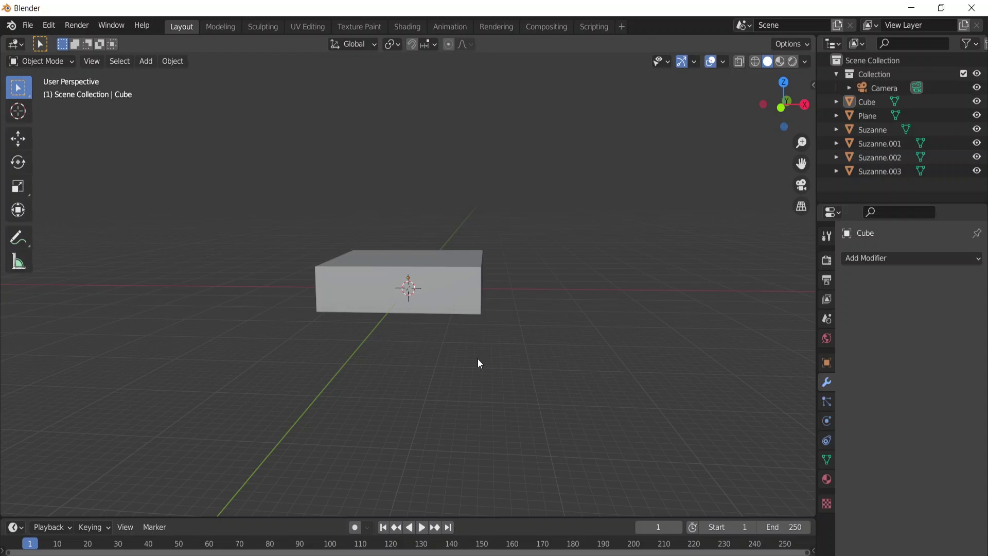
pyautogui.scroll(6, 455, 342)
pyautogui.scroll(-3, 455, 317)
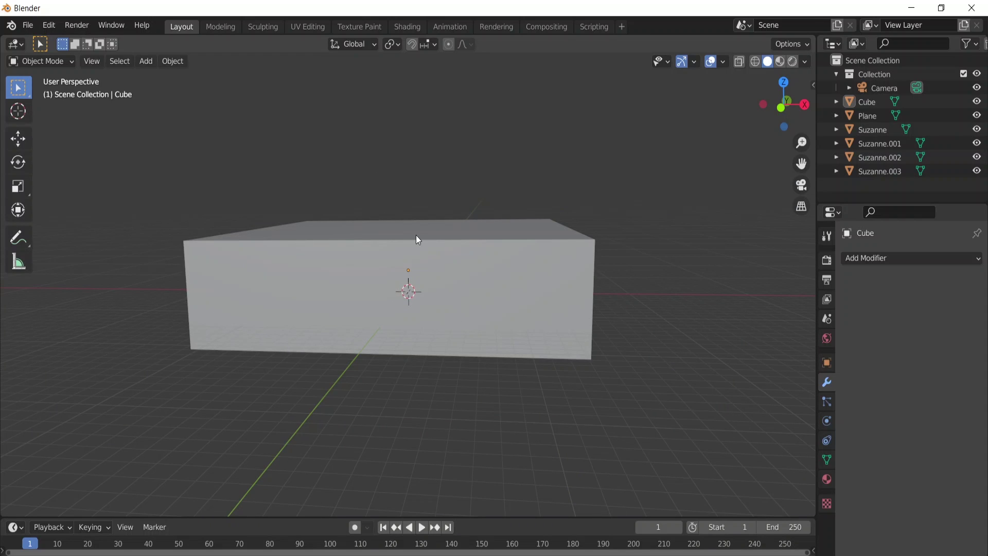
# Select the enclosing box and switch to the Shading workspace with Material Preview viewport shading.
pyautogui.moveTo(524, 270); pyautogui.dragTo(444, 354, button='middle')
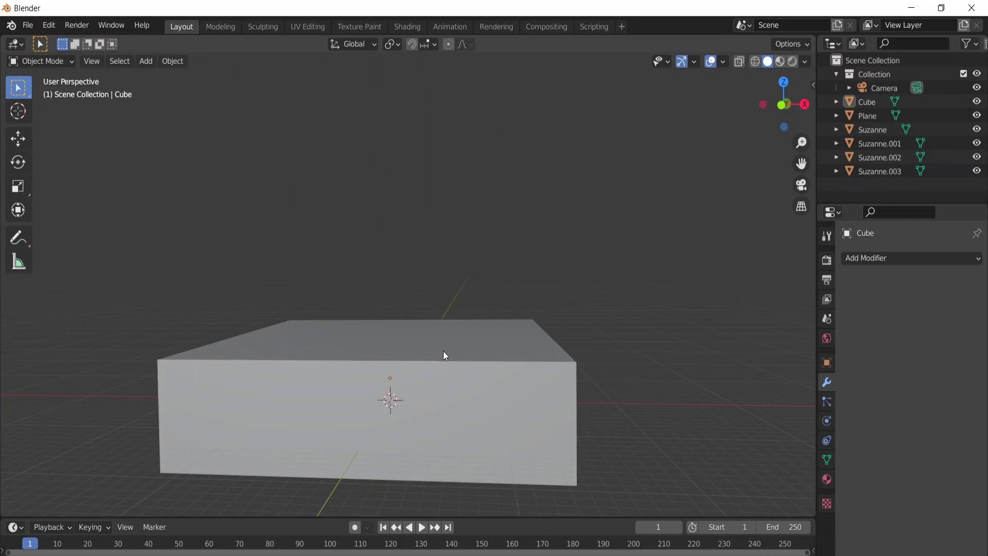
pyautogui.click(445, 355)
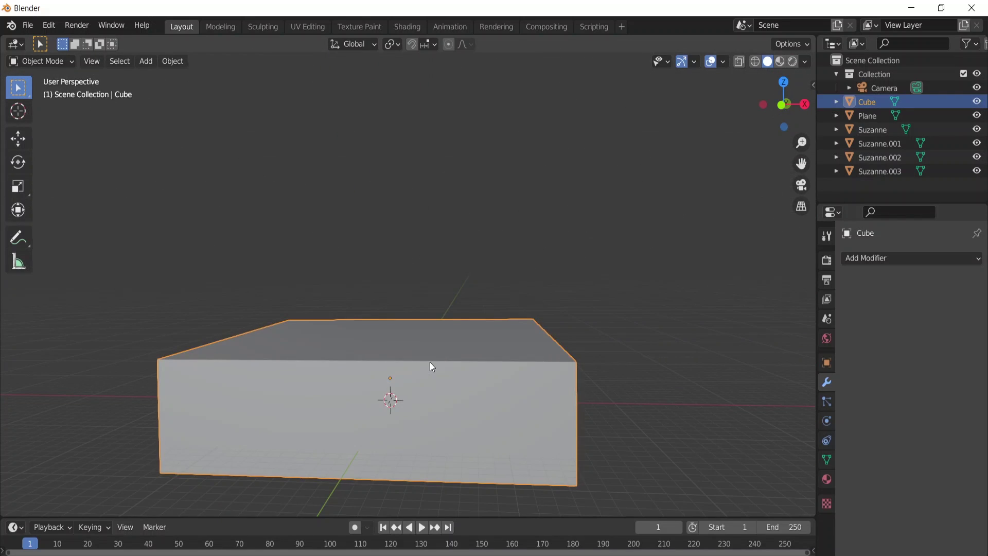
pyautogui.click(407, 26)
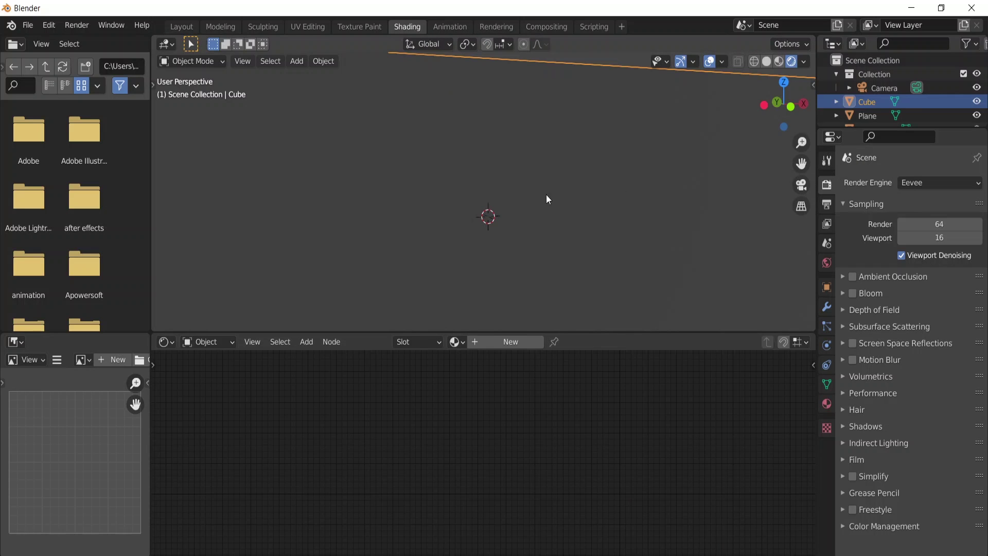
pyautogui.moveTo(457, 207); pyautogui.dragTo(452, 207, button='middle')
pyautogui.scroll(4, 463, 211)
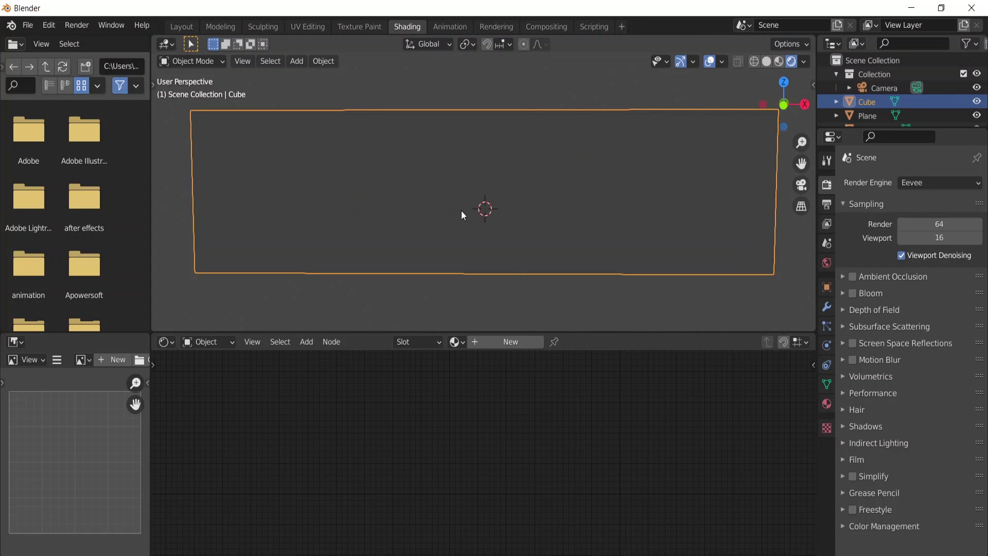
pyautogui.click(779, 63)
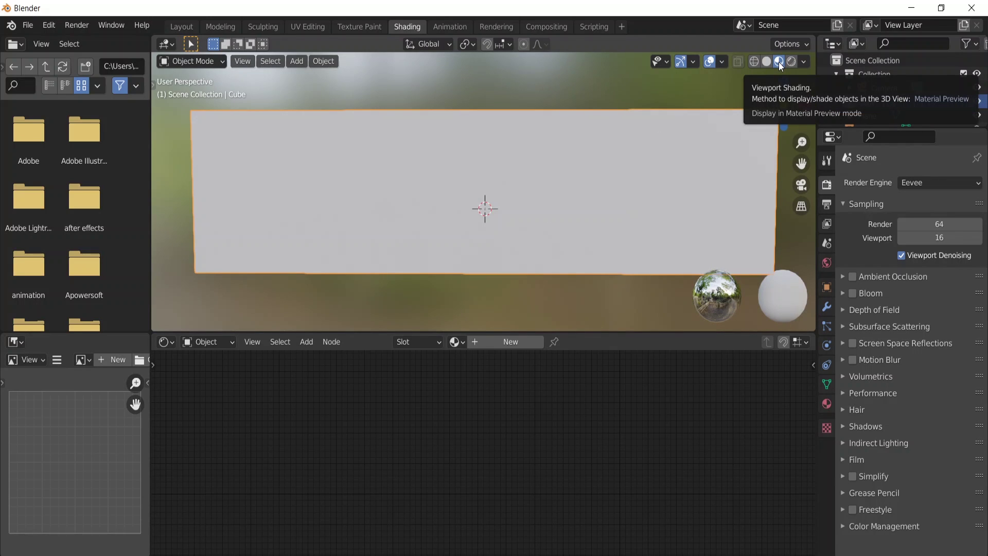
# Create a new material on the box and delete its Principled BSDF node.
pyautogui.click(497, 343)
pyautogui.moveTo(661, 413); pyautogui.dragTo(433, 377)
pyautogui.click(524, 431)
pyautogui.click(453, 389)
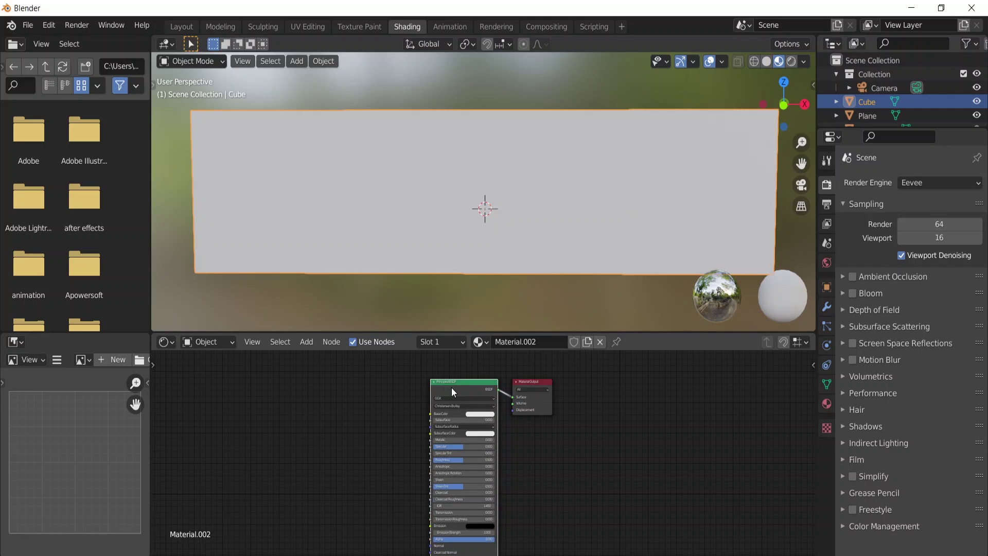
pyautogui.press('x')
pyautogui.hotkey('shift', 'a')
pyautogui.click(452, 387)
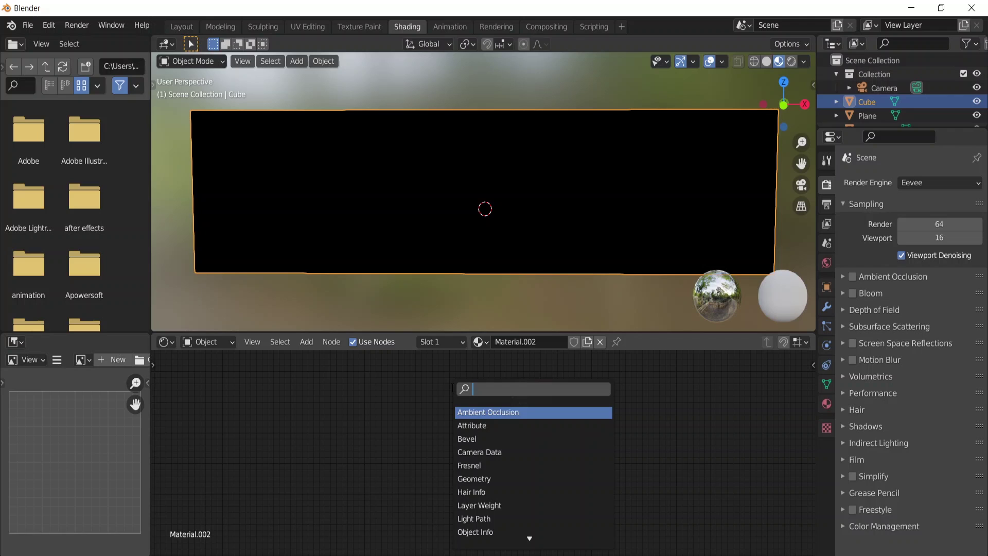
pyautogui.write('princip')
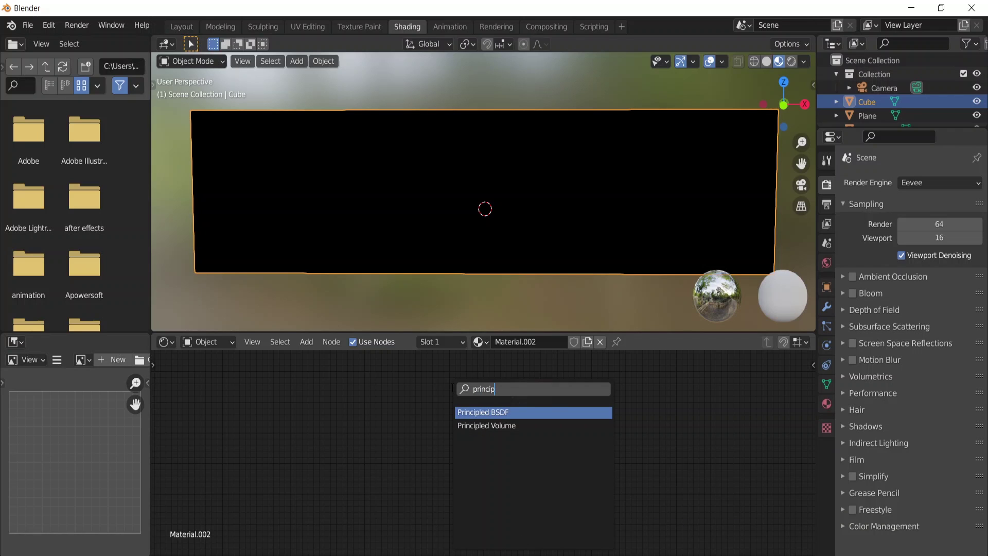
pyautogui.press('Return')
# Add a Principled Volume node and connect its Volume output to the Material Output's Volume input.
pyautogui.write('pri')
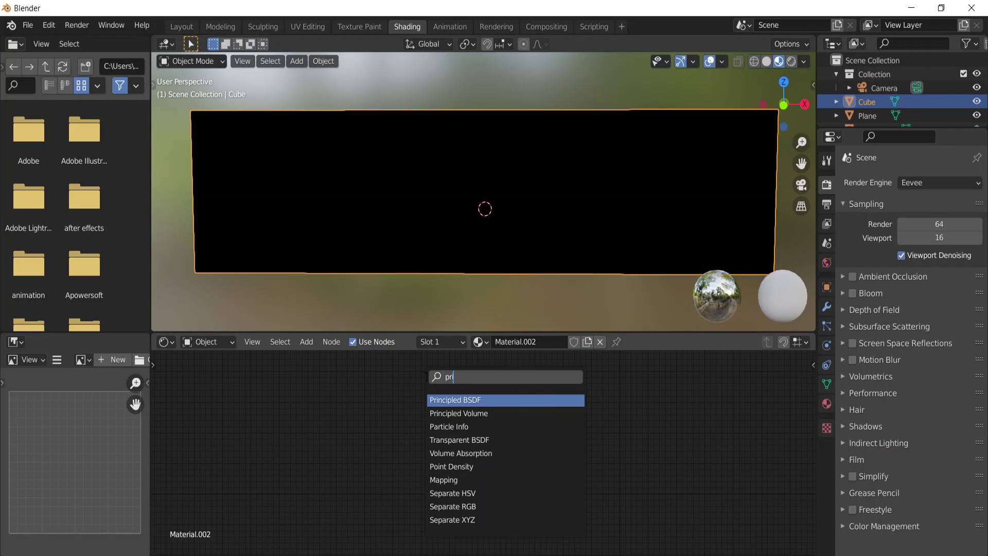
pyautogui.press('Down')
pyautogui.press('Return')
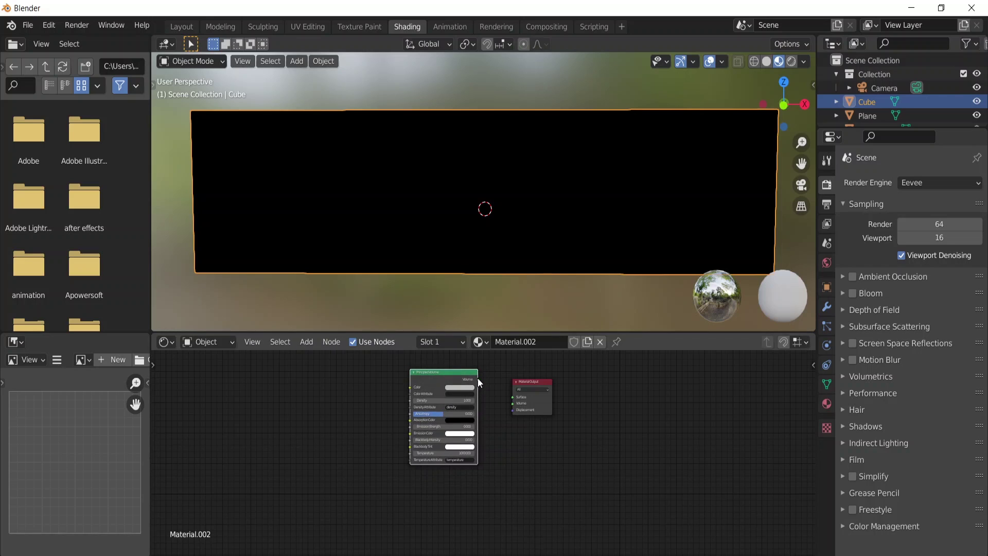
pyautogui.moveTo(479, 379); pyautogui.dragTo(513, 404)
pyautogui.moveTo(437, 370); pyautogui.dragTo(438, 376)
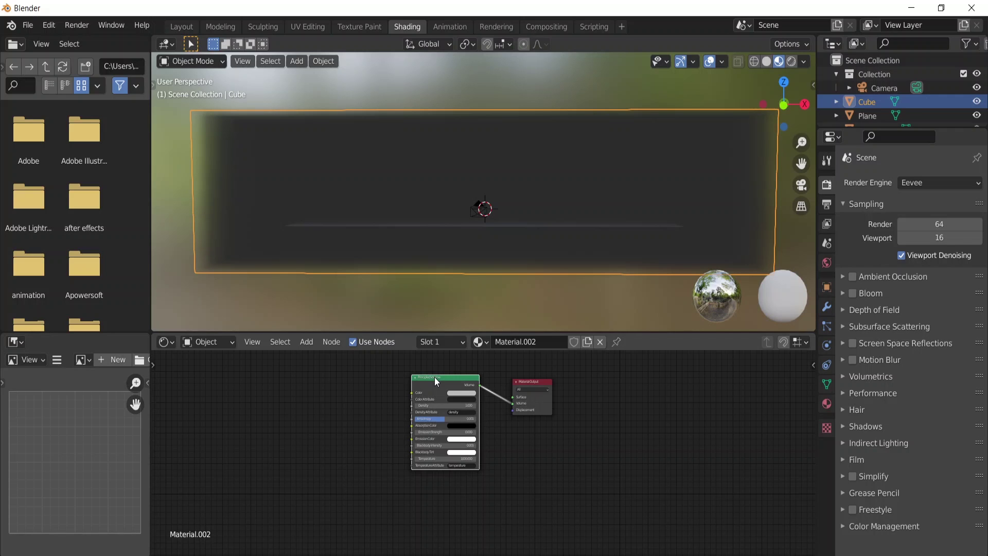
# Set the Principled Volume node's Density to 0.
pyautogui.scroll(-4, 517, 221)
pyautogui.moveTo(515, 227); pyautogui.dragTo(456, 246, button='middle')
pyautogui.scroll(3, 392, 255)
pyautogui.scroll(3, 502, 227)
pyautogui.scroll(-7, 373, 242)
pyautogui.scroll(3, 365, 247)
pyautogui.scroll(3, 489, 242)
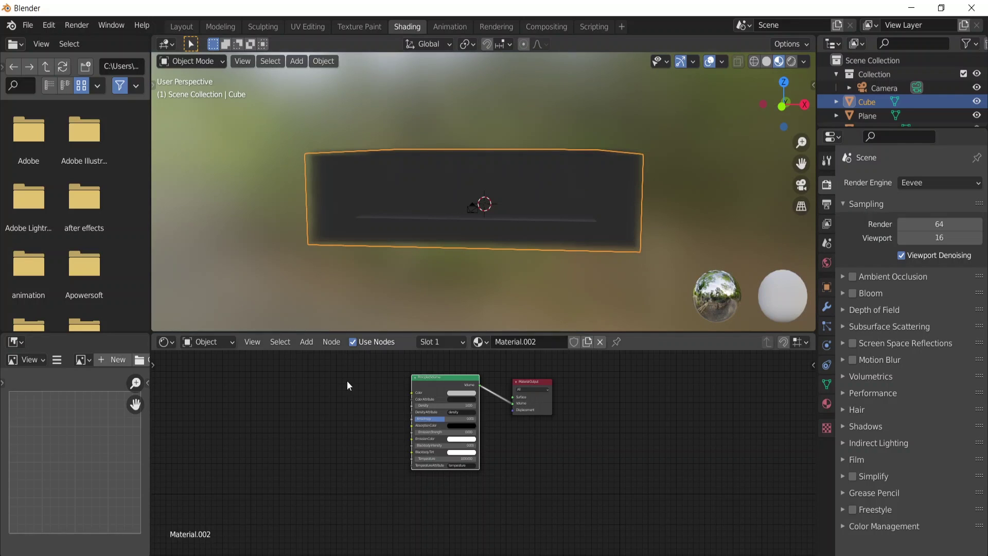
pyautogui.click(458, 405)
pyautogui.write('0')
pyautogui.press('Return')
# Add a ColorRamp node before the Principled Volume node.
pyautogui.hotkey('shift', 'a')
pyautogui.write('sramp')
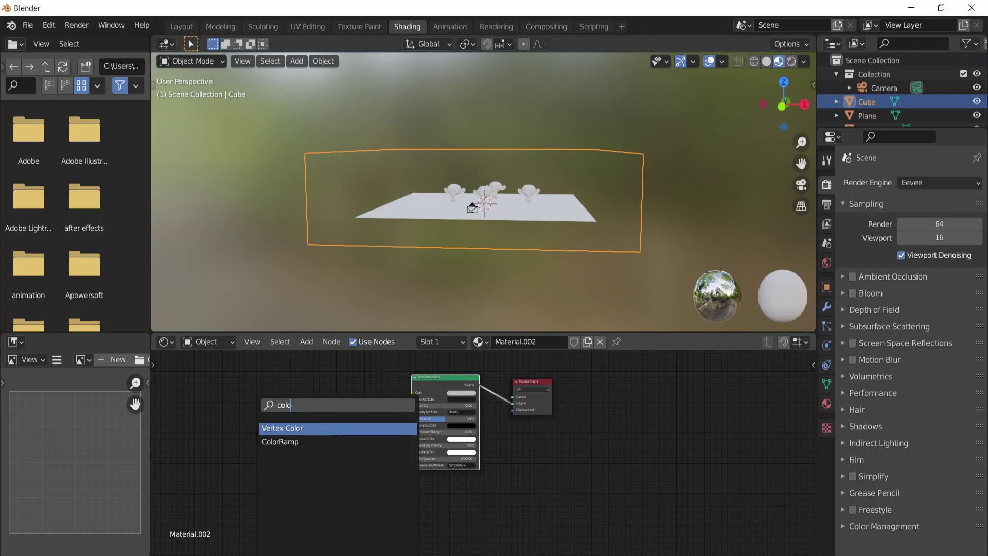
pyautogui.press('Return')
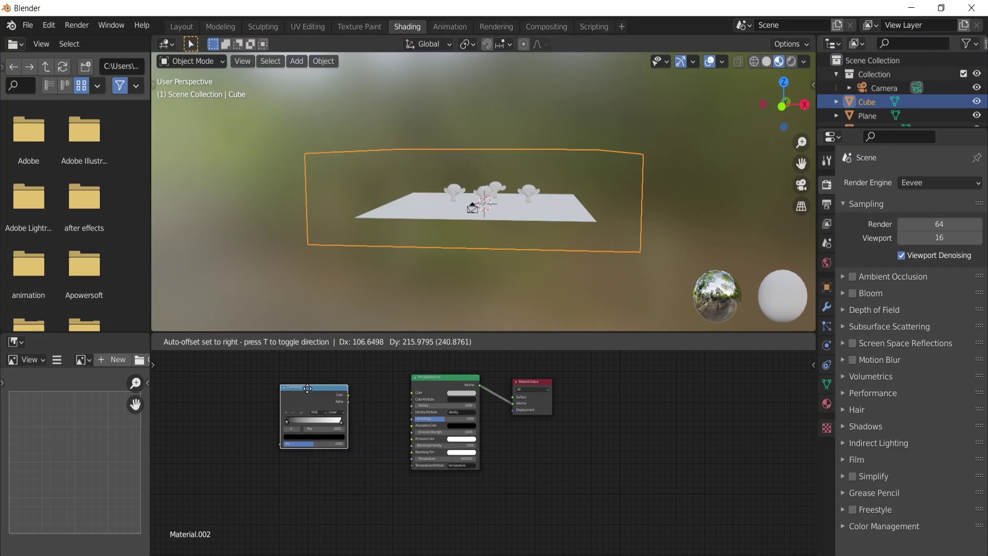
pyautogui.click(313, 387)
# Add a Noise Texture node and wire it through the ColorRamp's Fac and Color sockets into the Principled Volume's Emission Strength.
pyautogui.hotkey('shift', 'a')
pyautogui.click(205, 498)
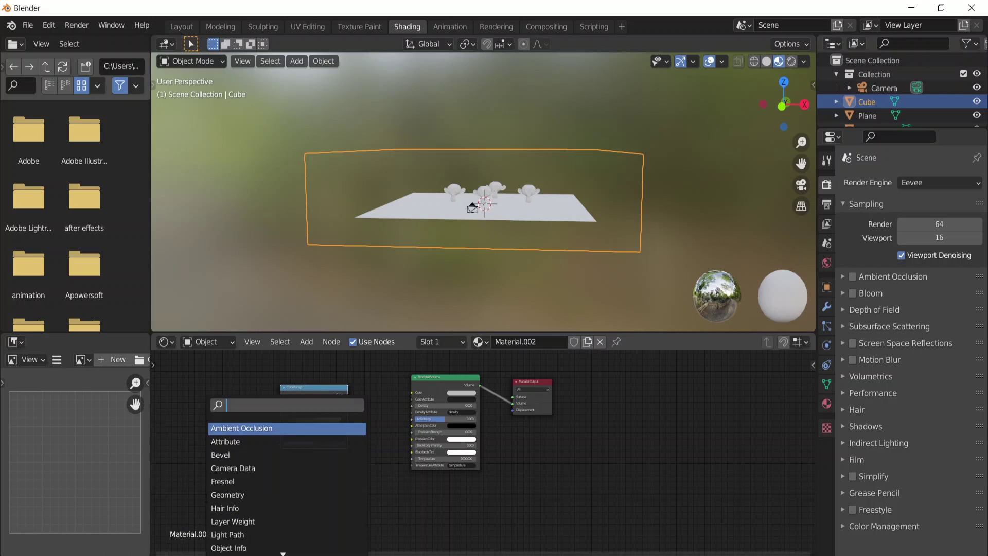
pyautogui.write('noise')
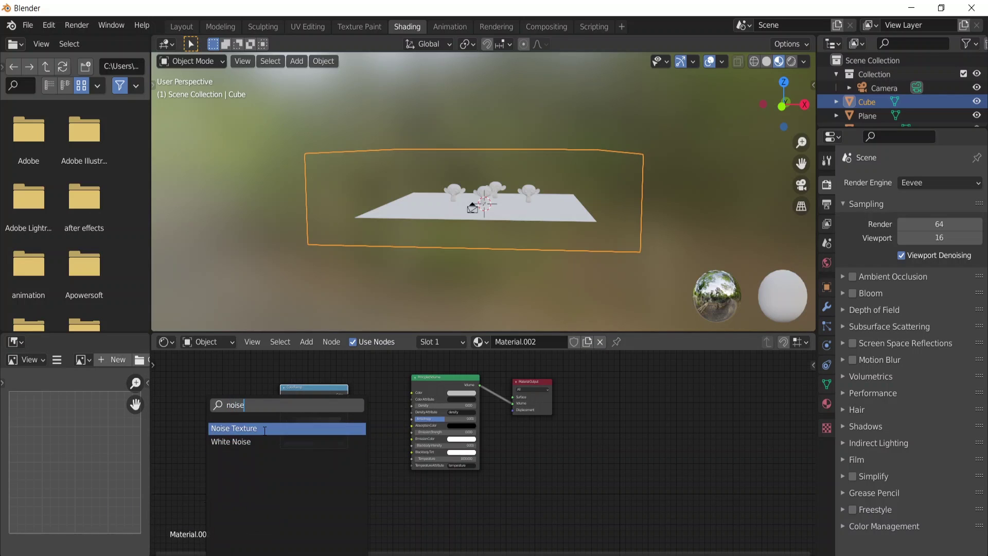
pyautogui.press('Return')
pyautogui.click(224, 369)
pyautogui.moveTo(207, 435); pyautogui.dragTo(280, 442)
pyautogui.moveTo(350, 395); pyautogui.dragTo(412, 432)
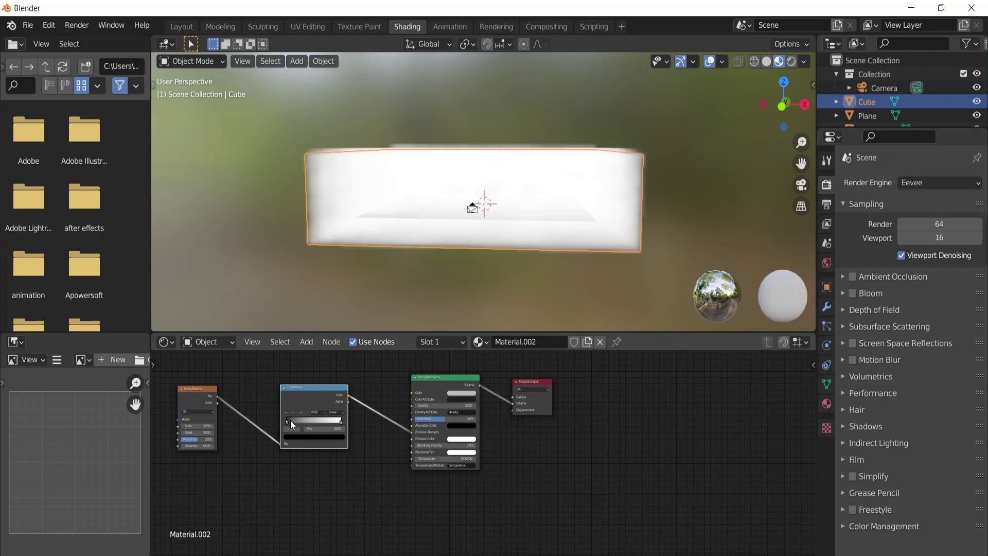
# Add Texture Coordinate and Mapping nodes feeding the Noise Texture's Vector input.
pyautogui.moveTo(287, 420)
pyautogui.mouseDown()
pyautogui.moveTo(326, 419)
pyautogui.moveTo(287, 419)
pyautogui.mouseUp()
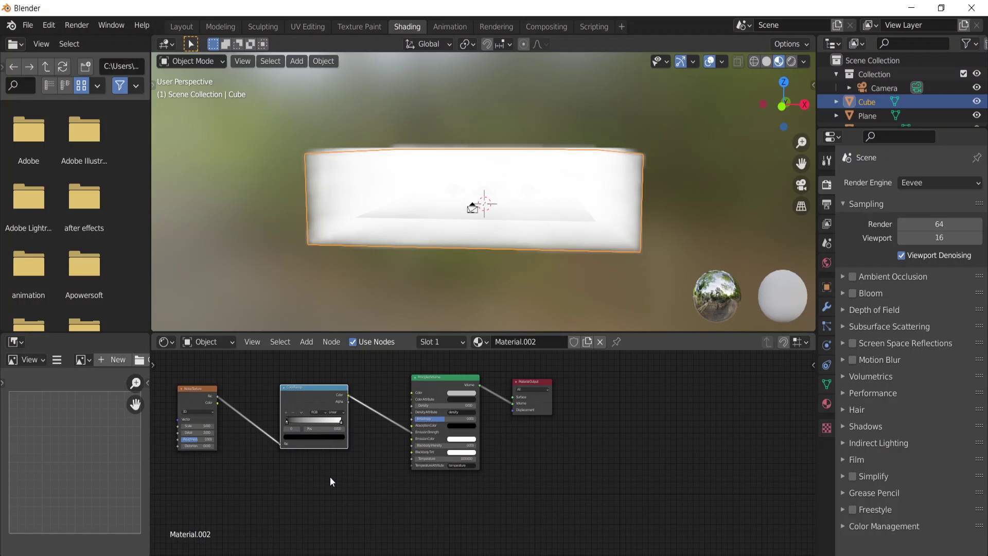
pyautogui.scroll(-2, 288, 419)
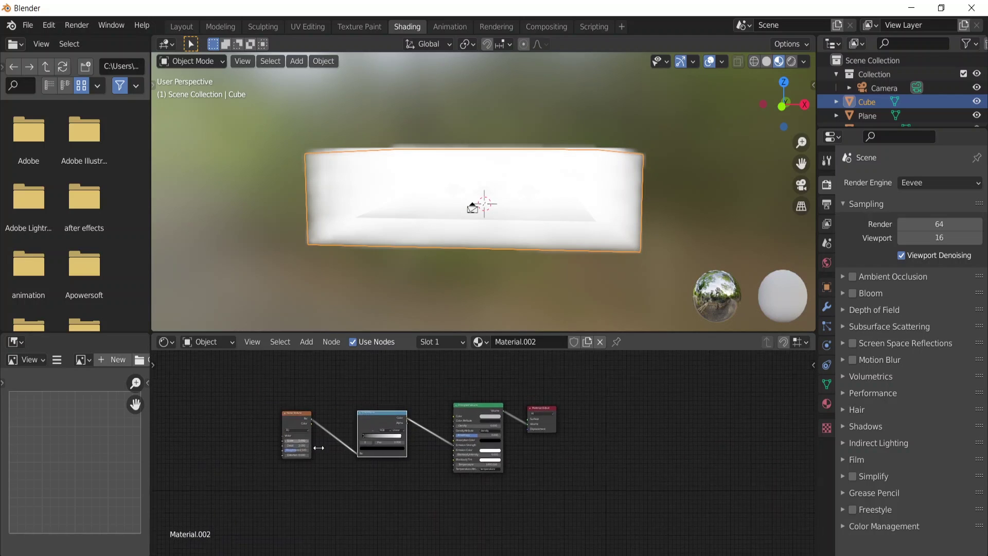
pyautogui.moveTo(318, 431); pyautogui.dragTo(399, 449, button='middle')
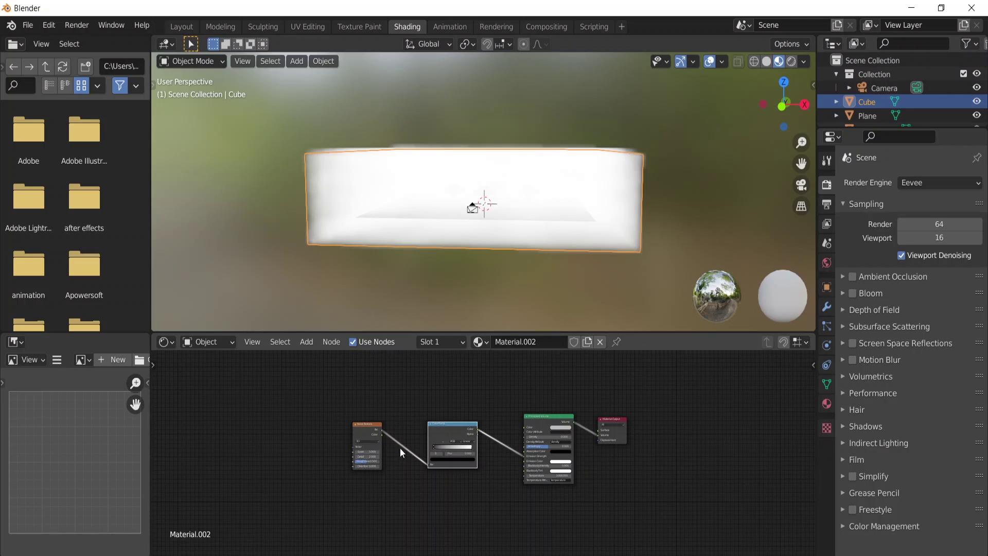
pyautogui.click(369, 425)
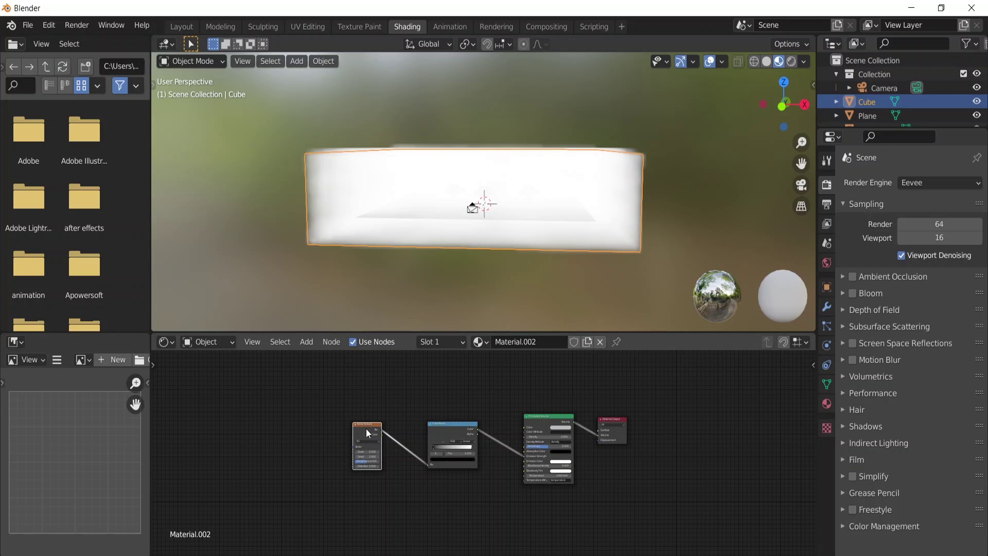
pyautogui.hotkey('ctrl', 't')
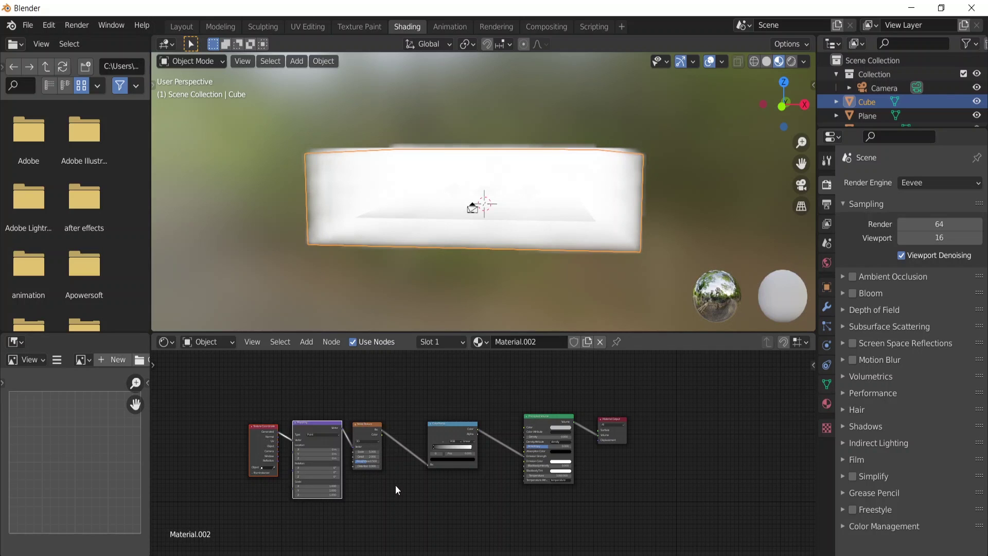
# Connect the Texture Coordinate's Object output to the Mapping node's Vector input in place of Generated.
pyautogui.scroll(1, 301, 437)
pyautogui.scroll(3, 260, 477)
pyautogui.moveTo(220, 468); pyautogui.dragTo(385, 478, button='middle')
pyautogui.scroll(4, 487, 438)
pyautogui.scroll(1, 366, 466)
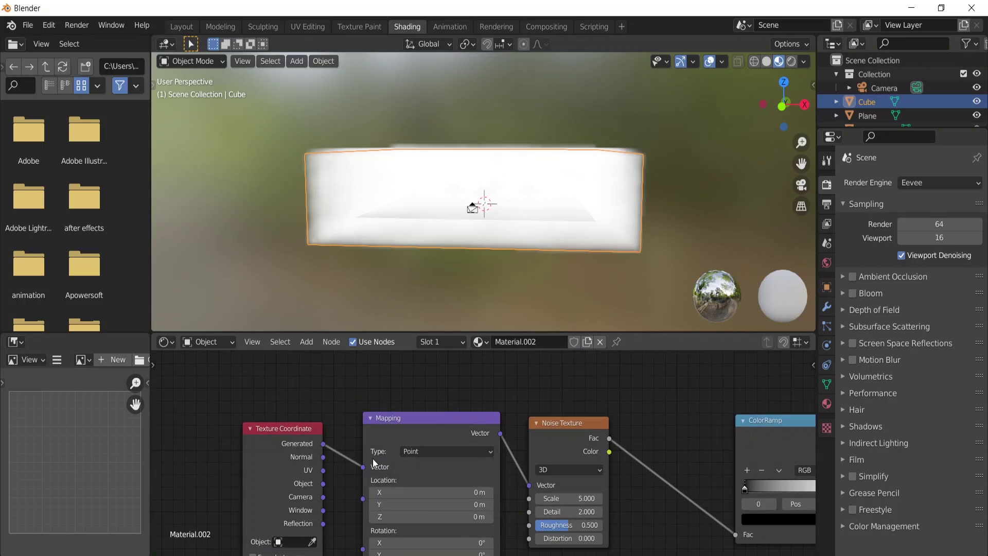
pyautogui.moveTo(361, 466); pyautogui.dragTo(321, 484)
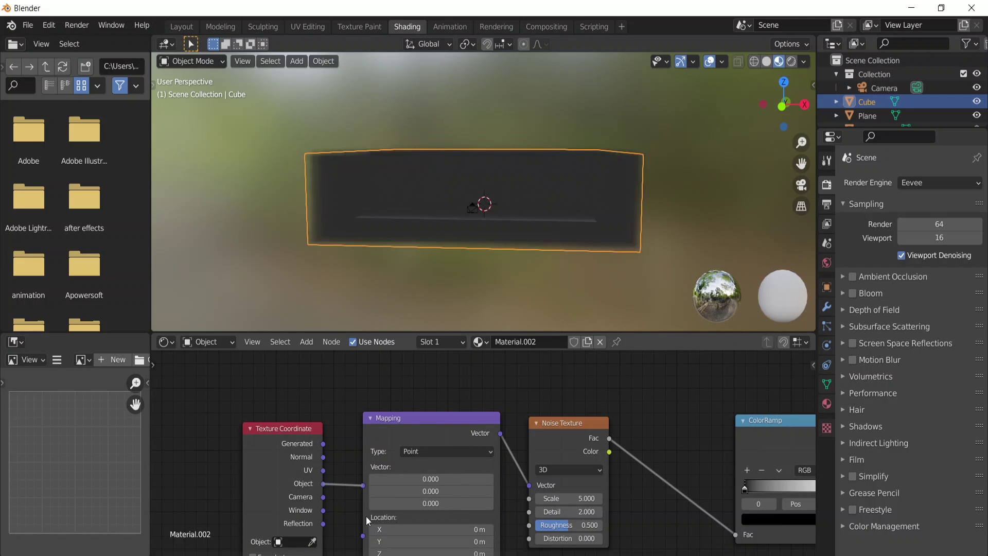
pyautogui.moveTo(392, 480); pyautogui.dragTo(389, 480)
pyautogui.scroll(-3, 418, 483)
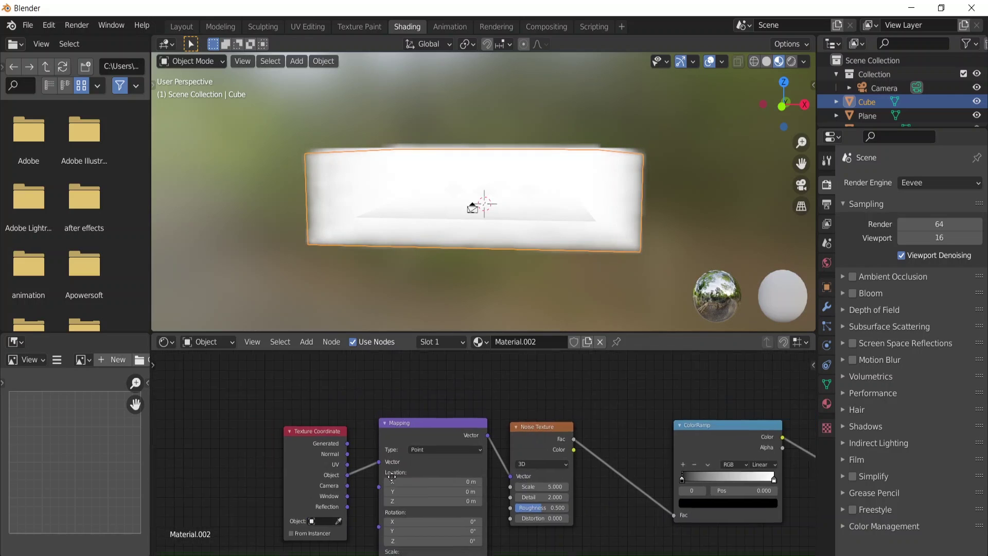
# Add a Gradient Texture node below the Noise Texture and feed its Vector input from the Mapping node's Vector output.
pyautogui.moveTo(557, 516); pyautogui.dragTo(407, 471, button='middle')
pyautogui.scroll(-2, 440, 493)
pyautogui.hotkey('shift', 'a')
pyautogui.write('gradient')
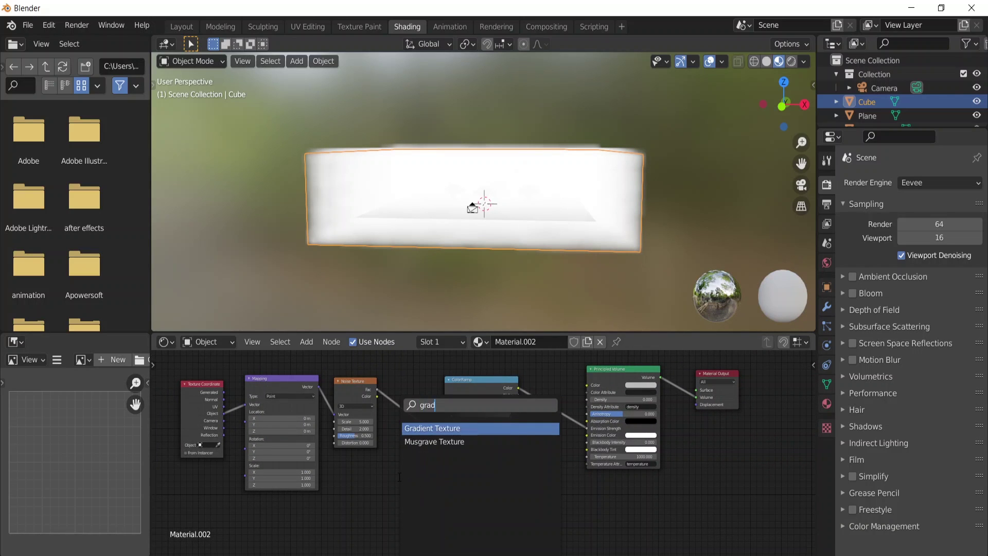
pyautogui.press('Return')
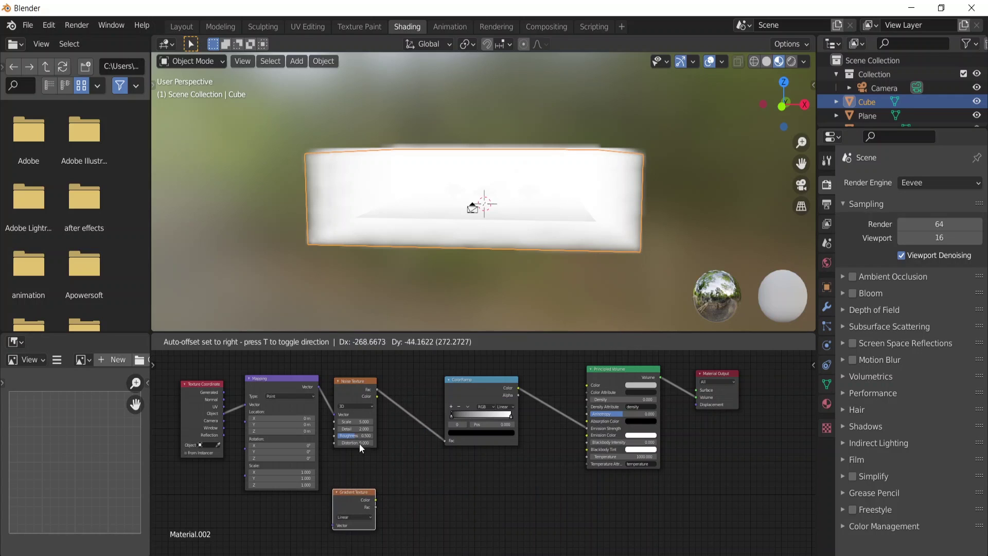
pyautogui.click(418, 491)
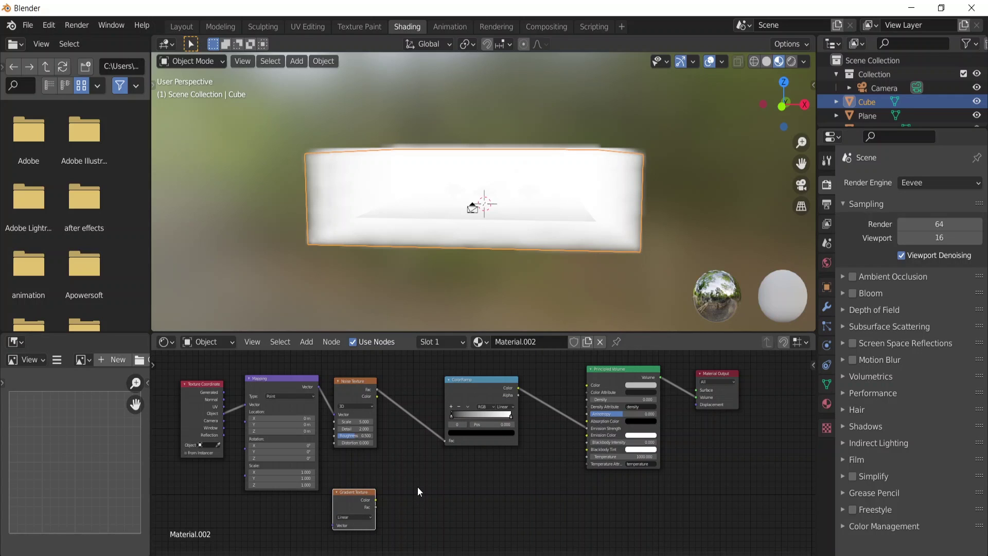
pyautogui.moveTo(350, 493); pyautogui.dragTo(366, 483)
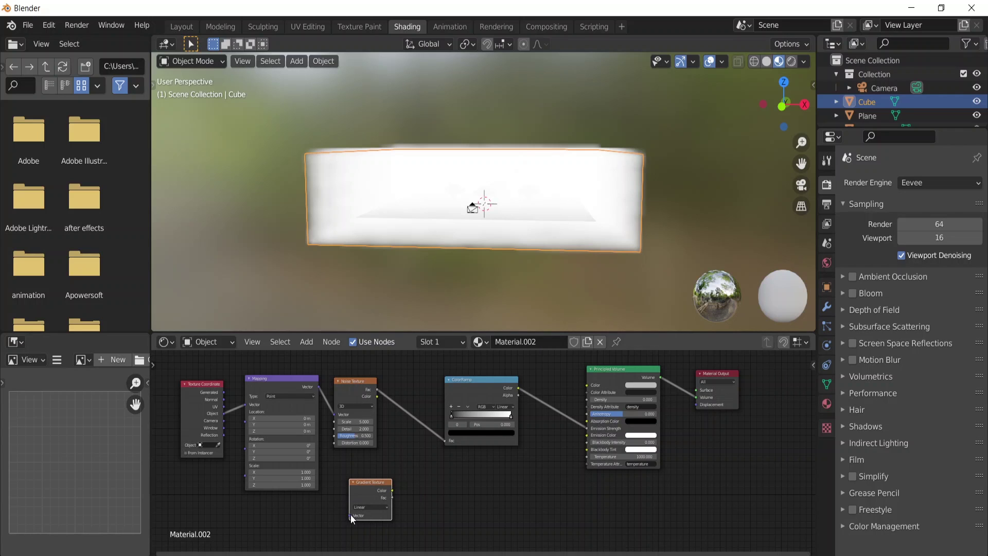
pyautogui.moveTo(350, 515); pyautogui.dragTo(314, 388)
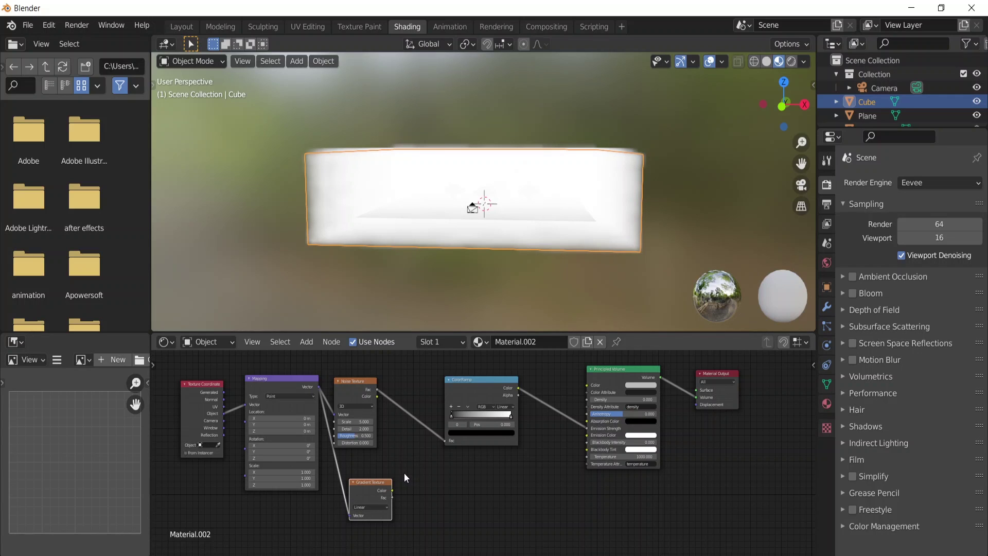
# Insert a MixRGB node between the Noise Texture and ColorRamp, and connect the Gradient Texture's Color output to its Color2 input.
pyautogui.hotkey('shift', 'a')
pyautogui.moveTo(405, 473)
pyautogui.write('rg')
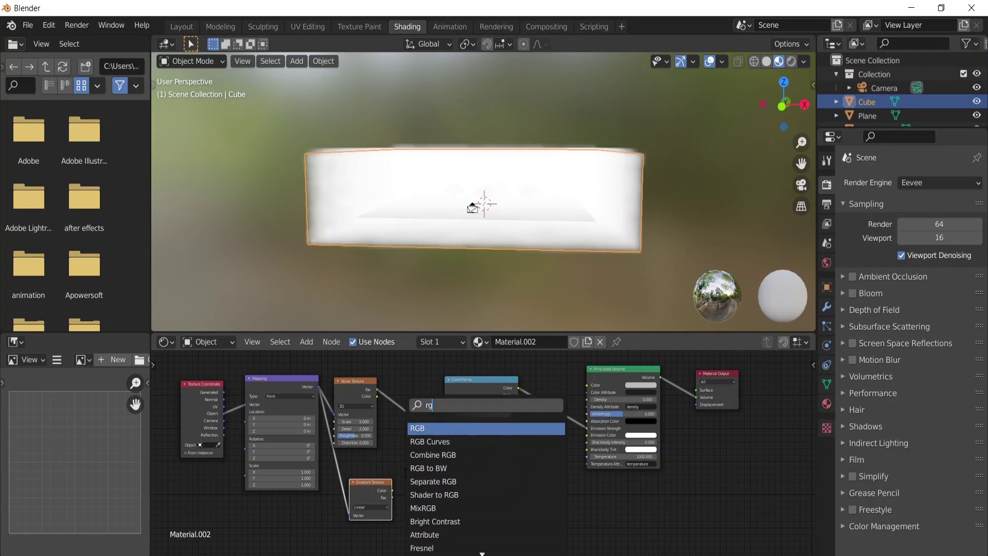
pyautogui.press('BackSpace')
pyautogui.press('BackSpace')
pyautogui.write('mix')
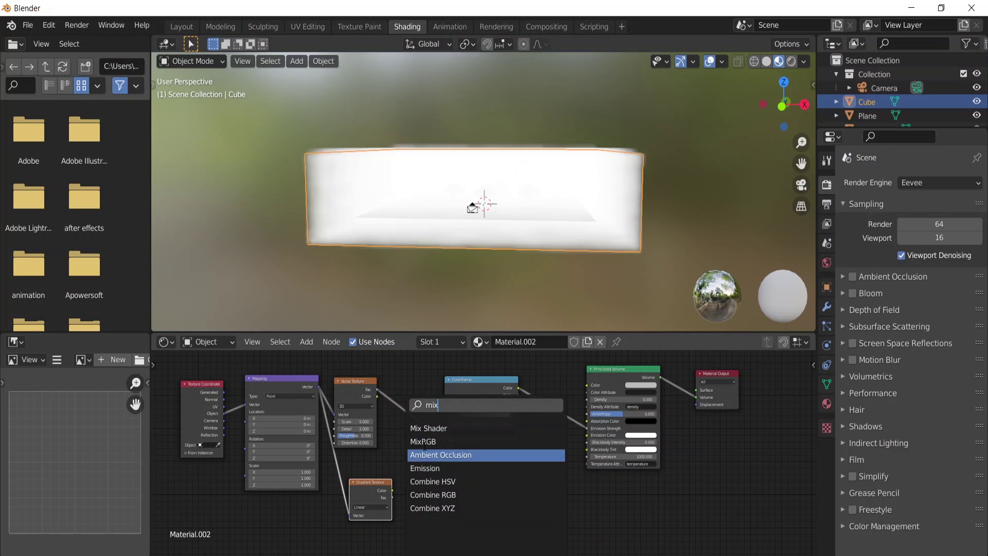
pyautogui.press('Return')
pyautogui.click(420, 369)
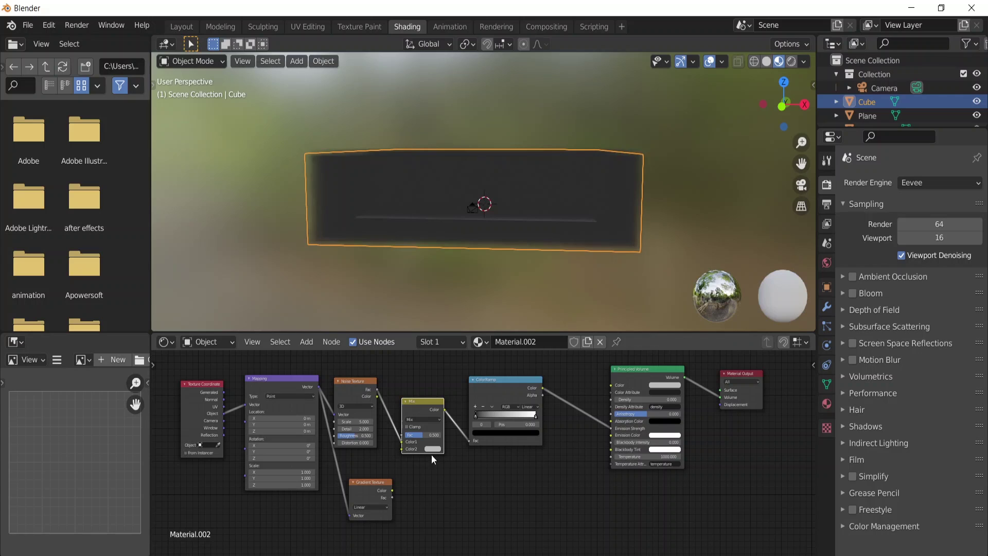
pyautogui.moveTo(391, 489); pyautogui.dragTo(403, 447)
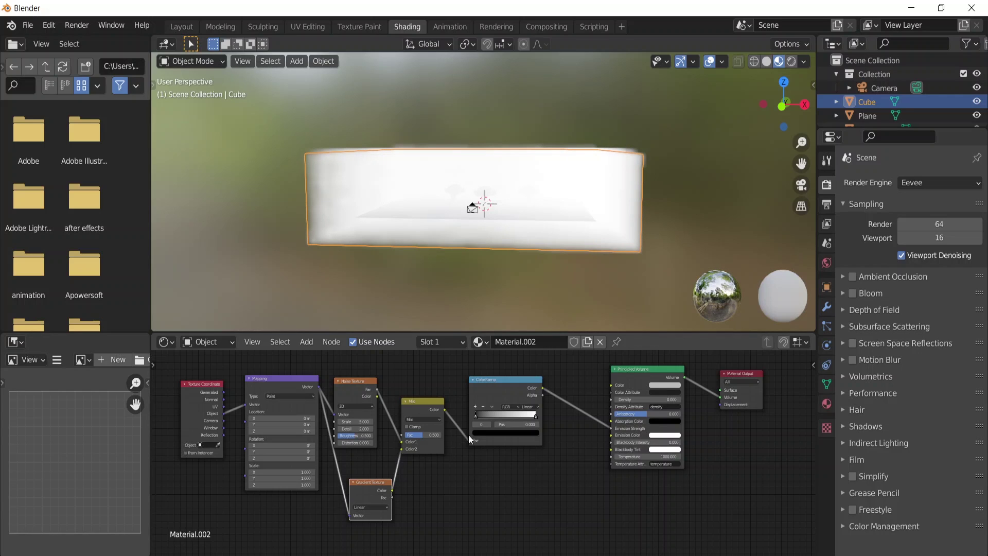
# Insert a Bright/Contrast node between the ColorRamp and the Principled Volume.
pyautogui.moveTo(520, 474); pyautogui.dragTo(354, 495, button='middle')
pyautogui.hotkey('shift', 'a')
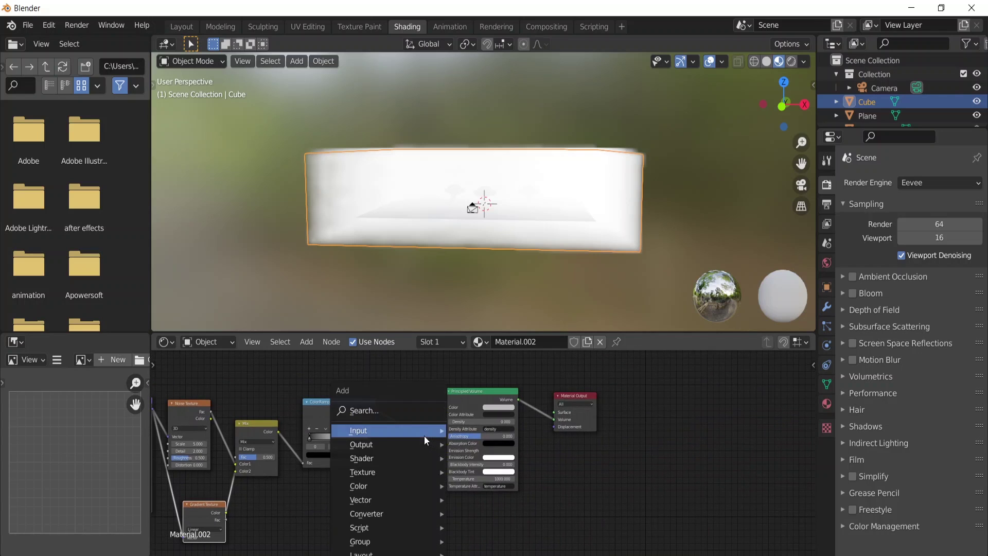
pyautogui.click(424, 436)
pyautogui.write('brighht')
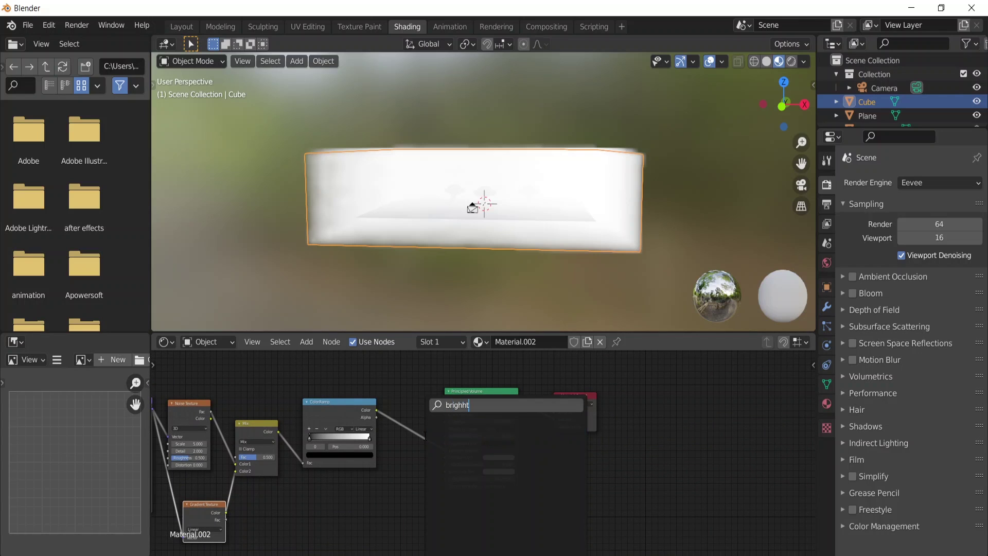
pyautogui.press('Return')
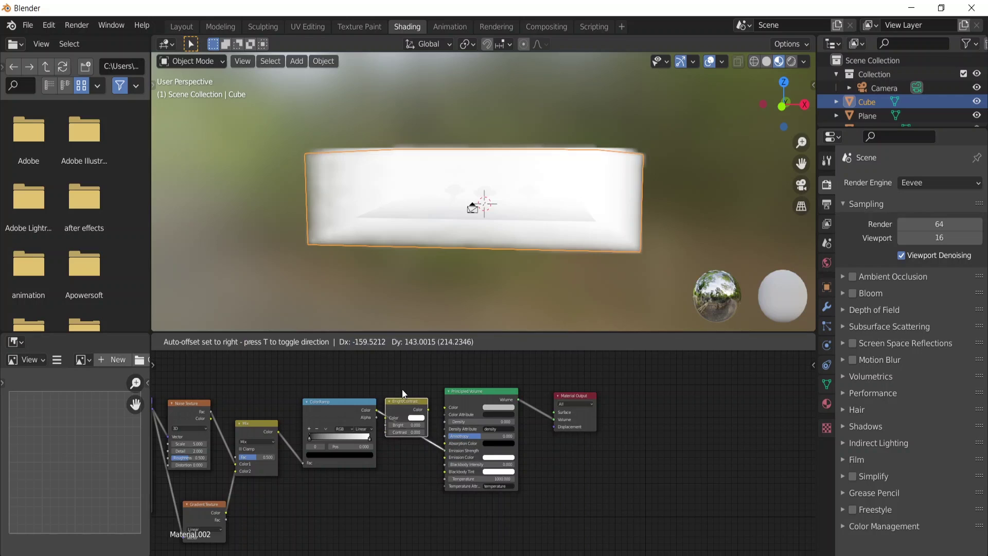
pyautogui.click(412, 437)
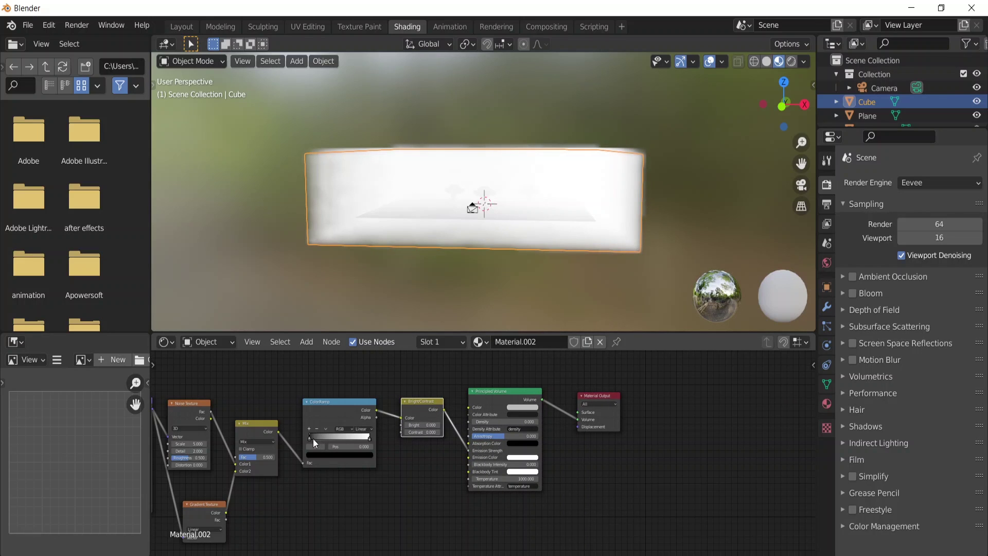
# Try sliding the ColorRamp's black stop toward the middle, and return it to the start of the ramp.
pyautogui.moveTo(310, 438)
pyautogui.mouseDown()
pyautogui.moveTo(348, 438)
pyautogui.moveTo(308, 435)
pyautogui.mouseUp()
pyautogui.scroll(-4, 440, 267)
pyautogui.moveTo(440, 267); pyautogui.dragTo(468, 348, button='middle')
pyautogui.scroll(3, 490, 273)
pyautogui.moveTo(309, 438); pyautogui.dragTo(335, 428)
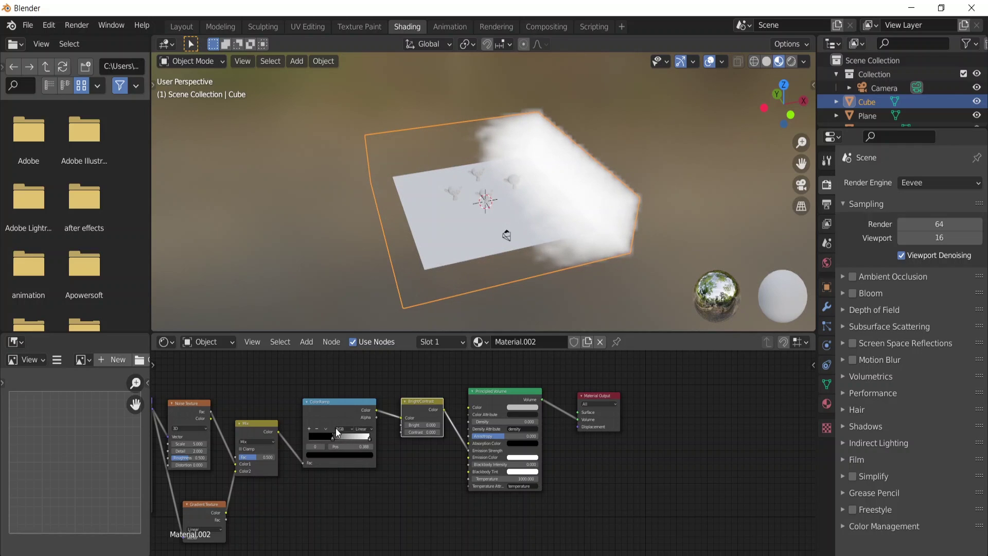
pyautogui.moveTo(336, 431); pyautogui.dragTo(295, 418)
# Set the Mapping node's Y rotation to -90° to orient the gradient vertically.
pyautogui.moveTo(393, 495); pyautogui.dragTo(425, 463, button='middle')
pyautogui.scroll(-4, 415, 472)
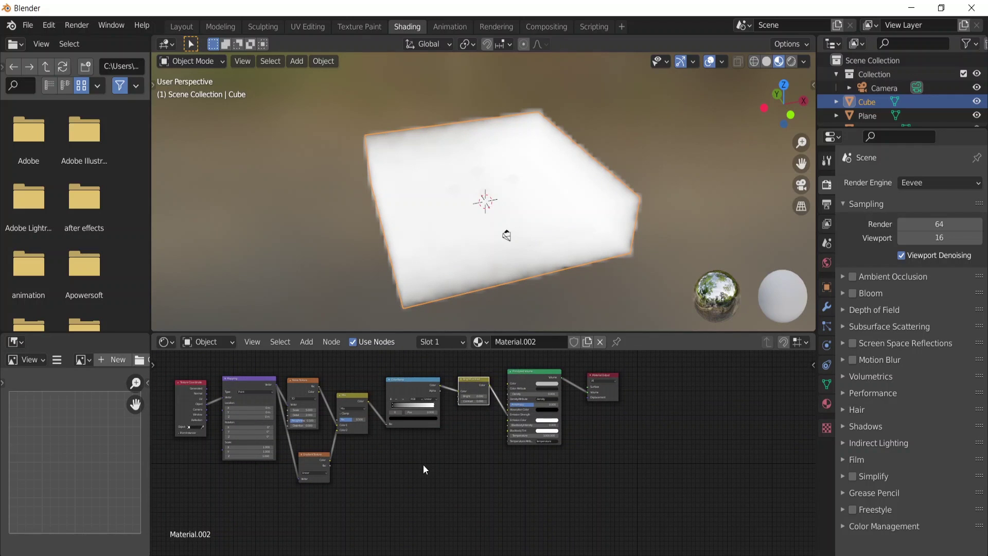
pyautogui.scroll(-3, 506, 264)
pyautogui.moveTo(508, 260); pyautogui.dragTo(486, 229, button='middle')
pyautogui.scroll(6, 486, 230)
pyautogui.moveTo(505, 262)
pyautogui.mouseDown(button='middle')
pyautogui.moveTo(402, 254)
pyautogui.moveTo(505, 257)
pyautogui.mouseUp(button='middle')
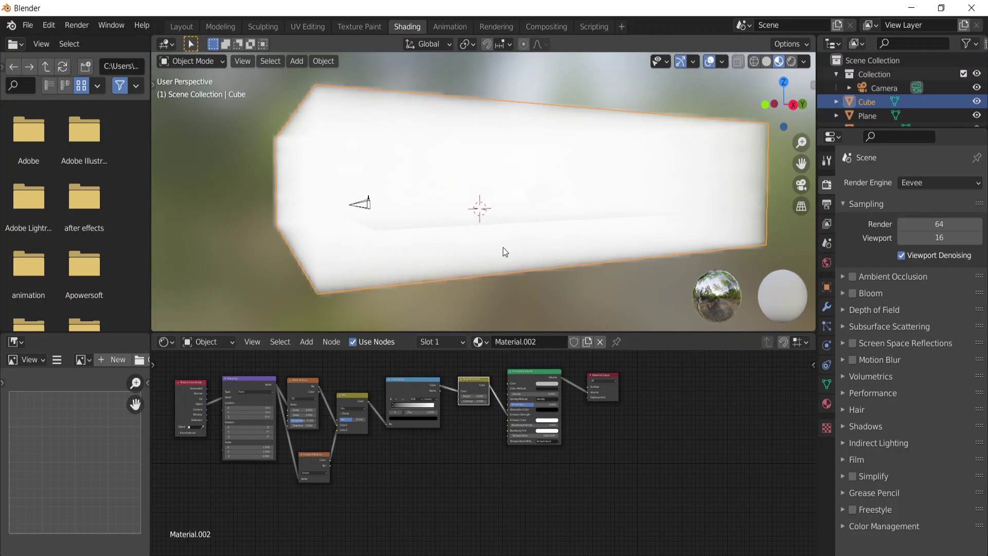
pyautogui.scroll(-3, 347, 236)
pyautogui.moveTo(347, 236); pyautogui.dragTo(430, 235, button='middle')
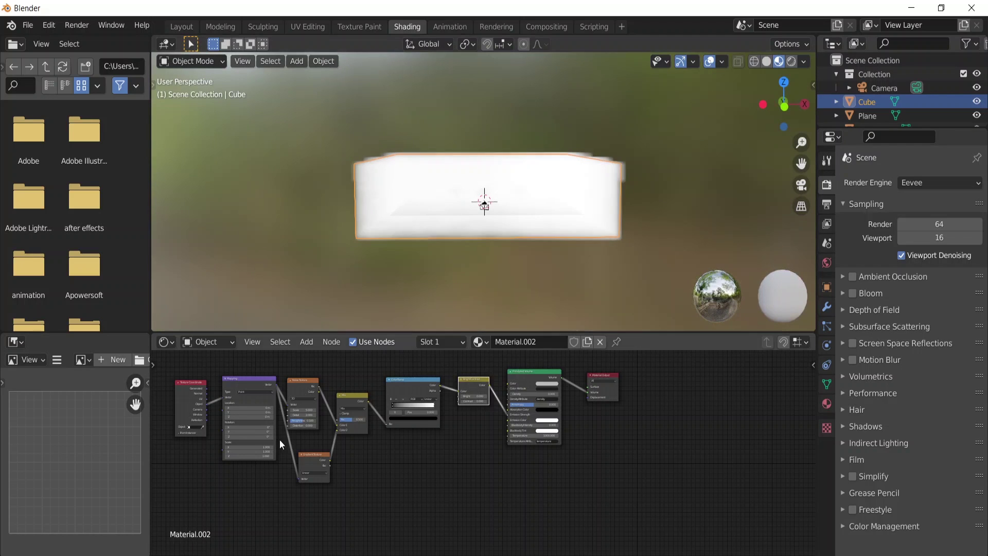
pyautogui.scroll(5, 240, 428)
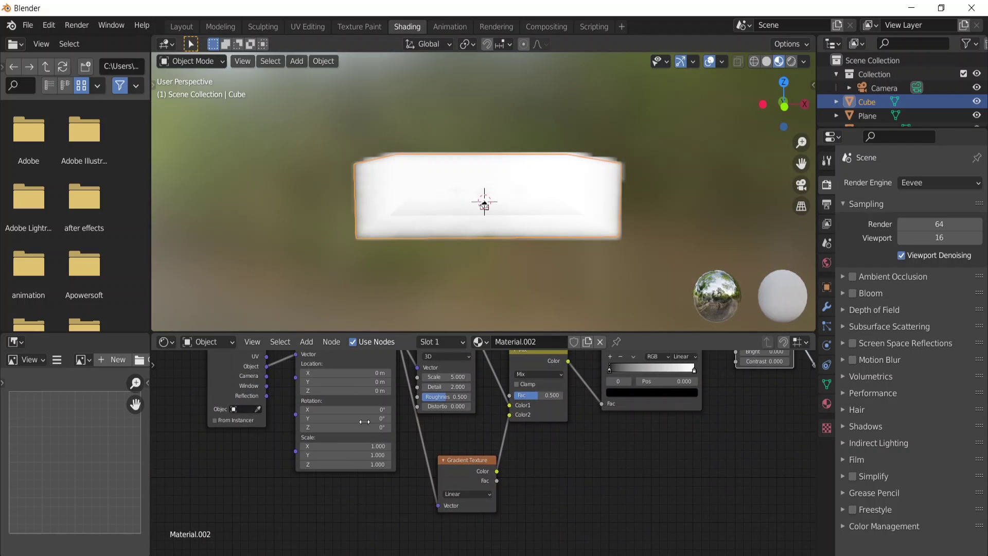
pyautogui.click(378, 418)
pyautogui.write('-90')
pyautogui.press('Return')
# Move the ColorRamp's black stop to position 0.348.
pyautogui.moveTo(391, 278); pyautogui.dragTo(467, 225, button='middle')
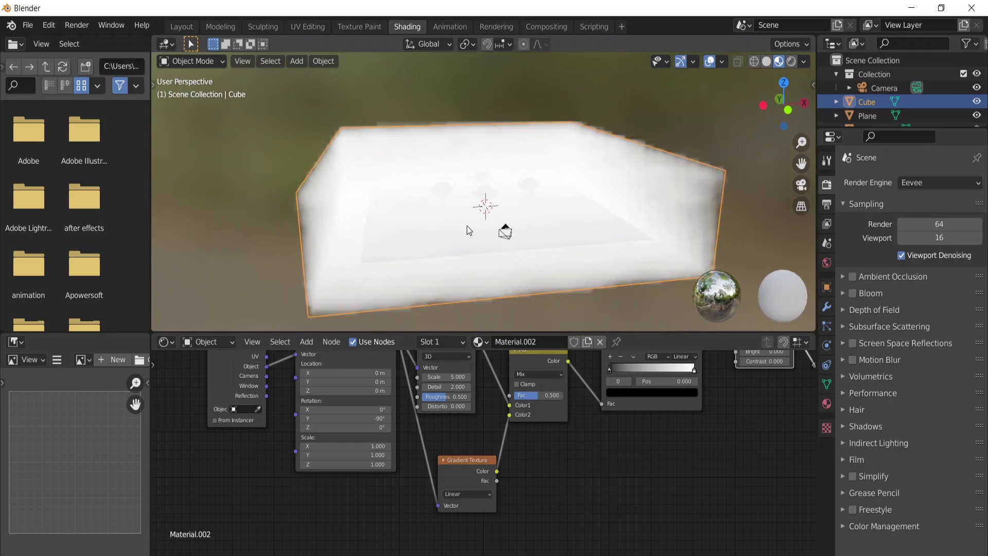
pyautogui.scroll(-4, 468, 227)
pyautogui.scroll(1, 548, 446)
pyautogui.moveTo(548, 446); pyautogui.dragTo(430, 484, button='middle')
pyautogui.moveTo(506, 402)
pyautogui.mouseDown()
pyautogui.moveTo(554, 397)
pyautogui.moveTo(531, 399)
pyautogui.moveTo(539, 395)
pyautogui.mouseUp()
pyautogui.moveTo(518, 276)
pyautogui.mouseDown(button='middle')
pyautogui.moveTo(490, 242)
pyautogui.moveTo(454, 282)
pyautogui.moveTo(518, 275)
pyautogui.moveTo(526, 259)
pyautogui.moveTo(501, 266)
pyautogui.mouseUp(button='middle')
pyautogui.scroll(4, 490, 241)
pyautogui.scroll(2, 527, 258)
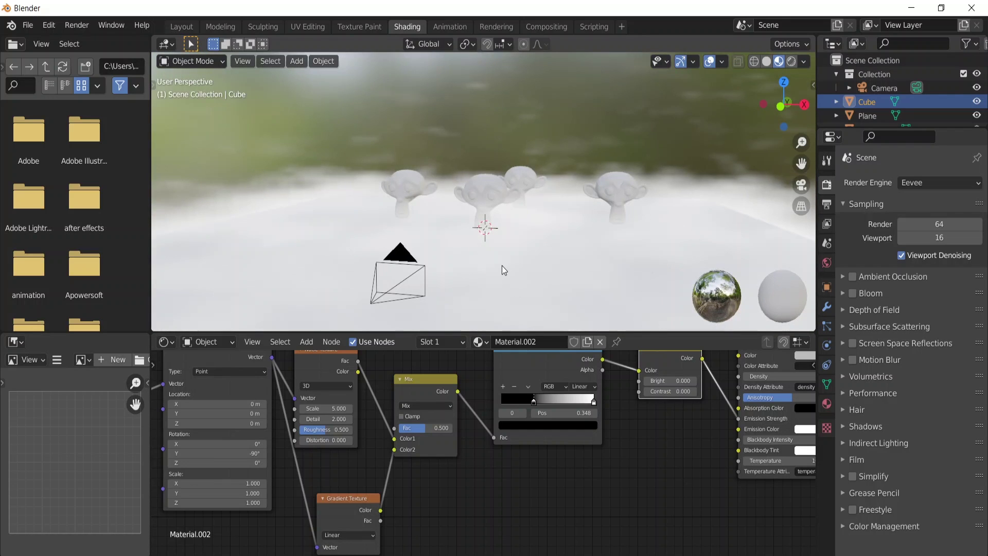
# Raise the Bright/Contrast node's Bright value slightly.
pyautogui.moveTo(630, 411); pyautogui.dragTo(499, 449, button='middle')
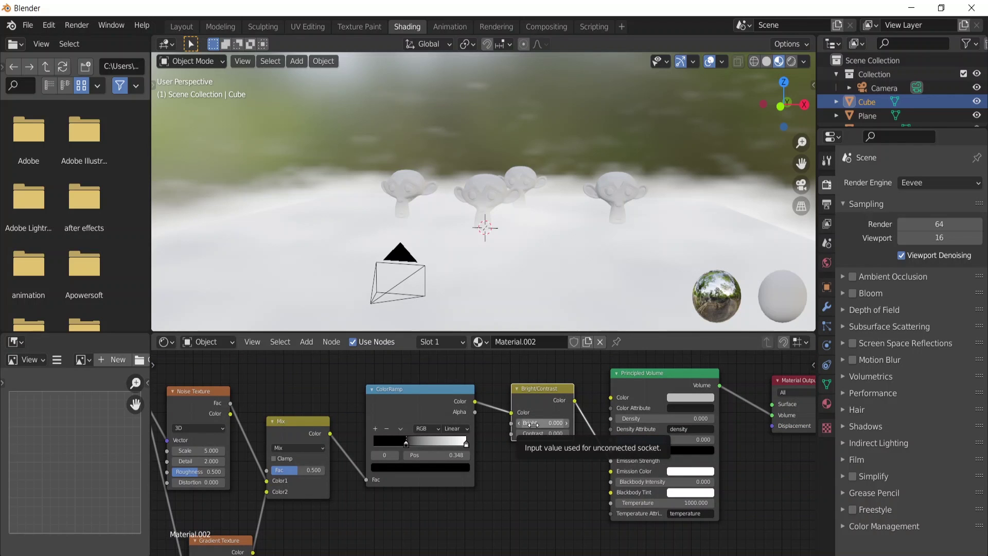
pyautogui.moveTo(533, 424)
pyautogui.mouseDown()
pyautogui.moveTo(559, 424)
pyautogui.moveTo(515, 424)
pyautogui.moveTo(494, 437)
pyautogui.moveTo(587, 433)
pyautogui.moveTo(528, 433)
pyautogui.mouseUp()
pyautogui.scroll(-5, 493, 444)
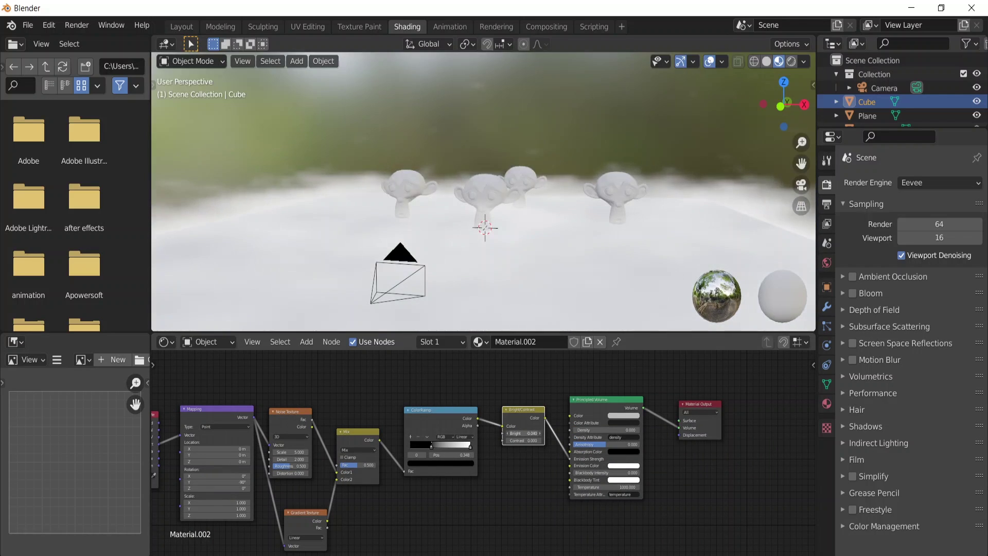
pyautogui.scroll(-1, 524, 456)
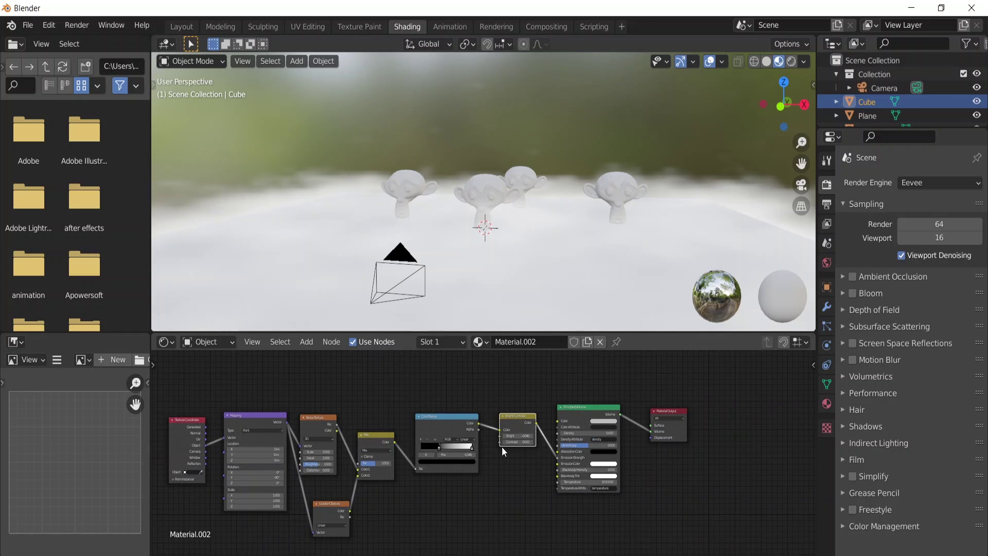
pyautogui.moveTo(400, 488); pyautogui.dragTo(430, 483, button='middle')
pyautogui.moveTo(402, 457)
pyautogui.mouseDown()
pyautogui.moveTo(433, 457)
pyautogui.moveTo(389, 457)
pyautogui.mouseUp()
pyautogui.rightClick(401, 457)
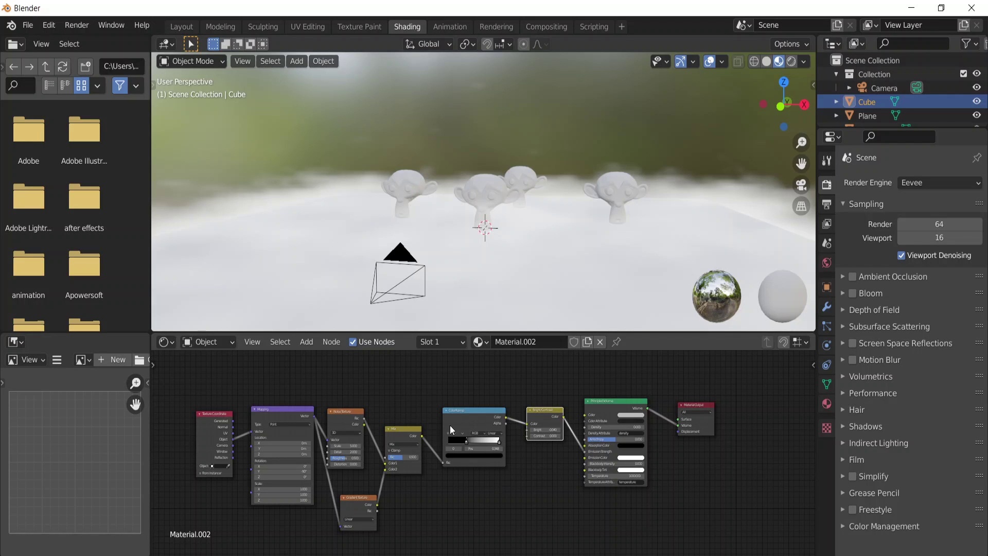
# Move the Material Output node a little farther away from the Principled Volume node.
pyautogui.moveTo(449, 174); pyautogui.dragTo(328, 243, button='middle')
pyautogui.scroll(3, 360, 252)
pyautogui.moveTo(407, 261); pyautogui.dragTo(567, 243, button='middle')
pyautogui.scroll(4, 551, 248)
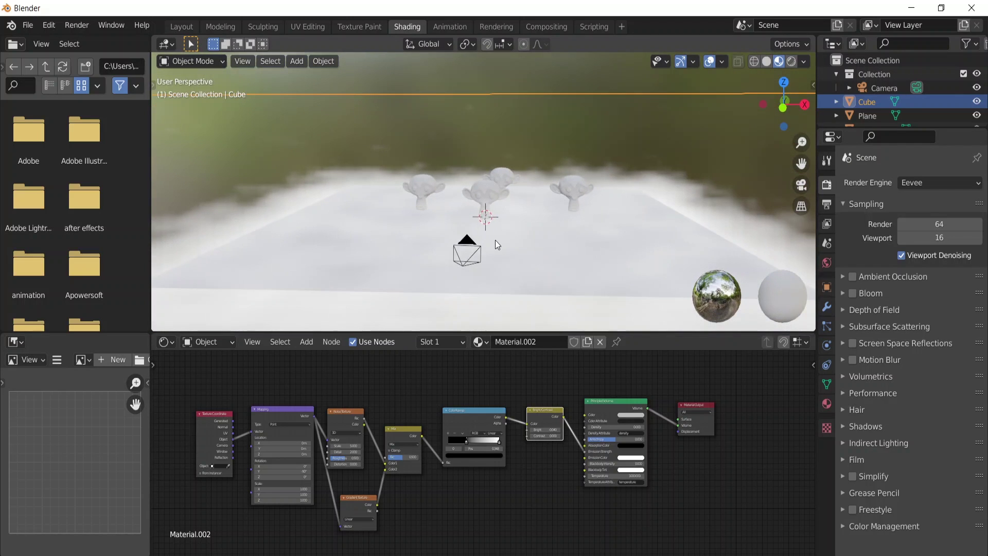
pyautogui.click(690, 420)
pyautogui.moveTo(690, 420); pyautogui.dragTo(719, 414)
# Change the Principled Volume node's emission colour to orange.
pyautogui.click(631, 457)
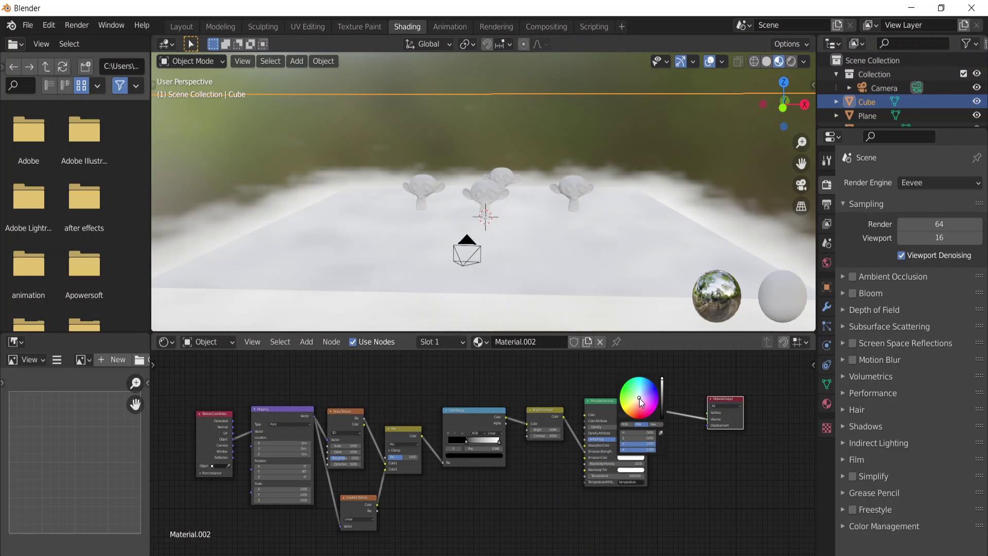
pyautogui.click(649, 412)
pyautogui.click(657, 393)
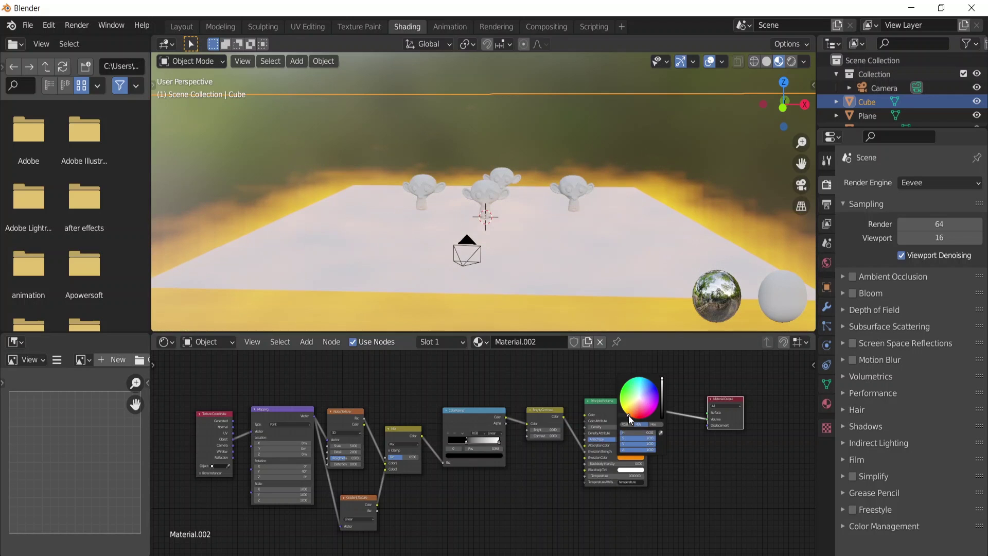
# Raise the fog box along the global Z axis by about 0.12 m.
pyautogui.scroll(-5, 552, 267)
pyautogui.moveTo(552, 267); pyautogui.dragTo(373, 263, button='middle')
pyautogui.press('g')
pyautogui.press('z')
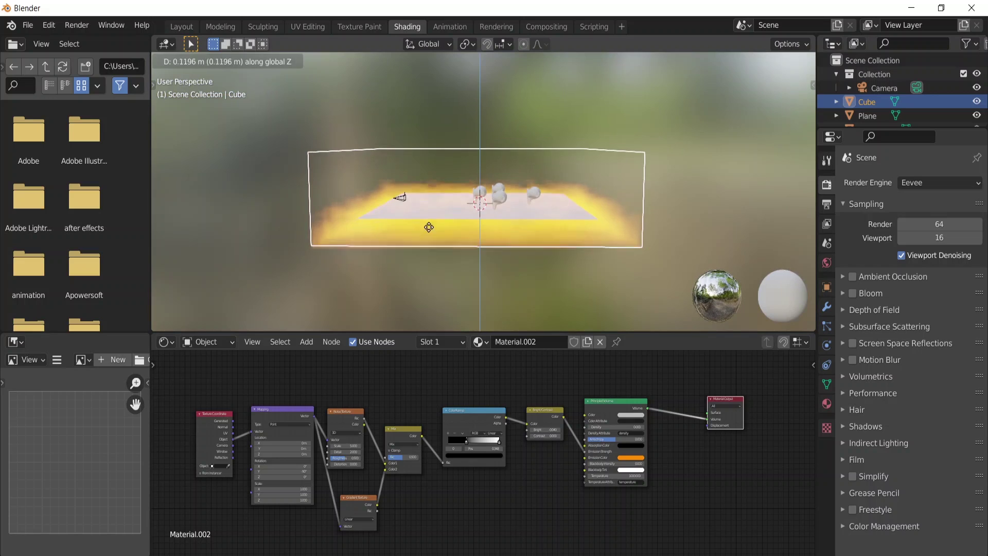
pyautogui.click(430, 225)
# Delete the Principled BSDF node connected to the Material Output's surface input.
pyautogui.scroll(5, 445, 269)
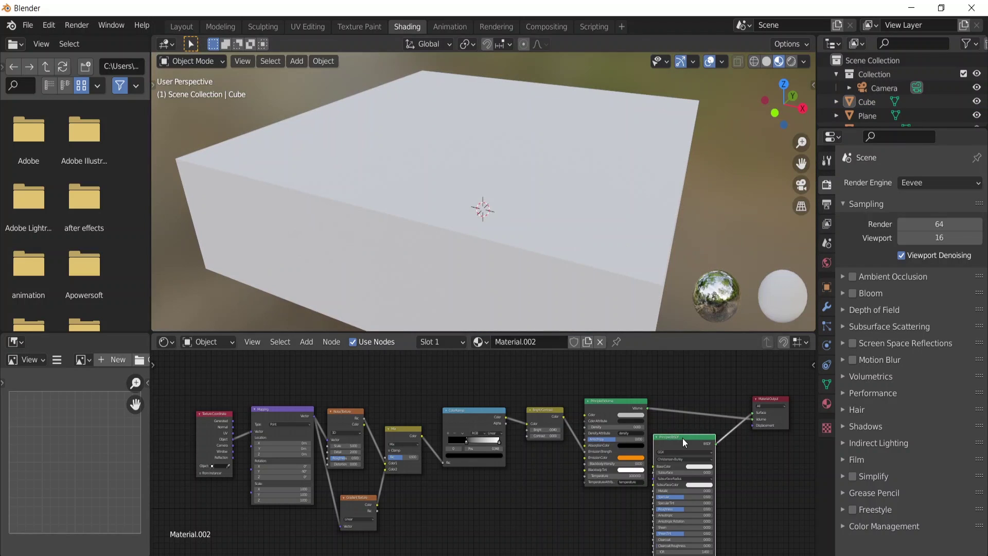
pyautogui.press('x')
pyautogui.scroll(-1, 649, 449)
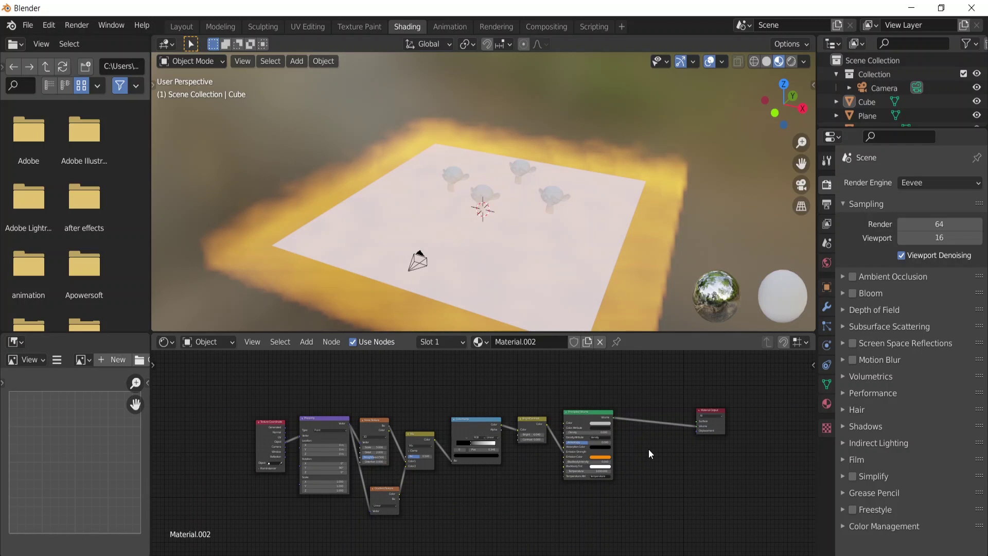
# Examine the fog around the monkey heads from several angles and through the scene camera.
pyautogui.scroll(4, 649, 449)
pyautogui.moveTo(459, 407); pyautogui.dragTo(585, 396, button='middle')
pyautogui.moveTo(527, 403); pyautogui.dragTo(420, 419, button='middle')
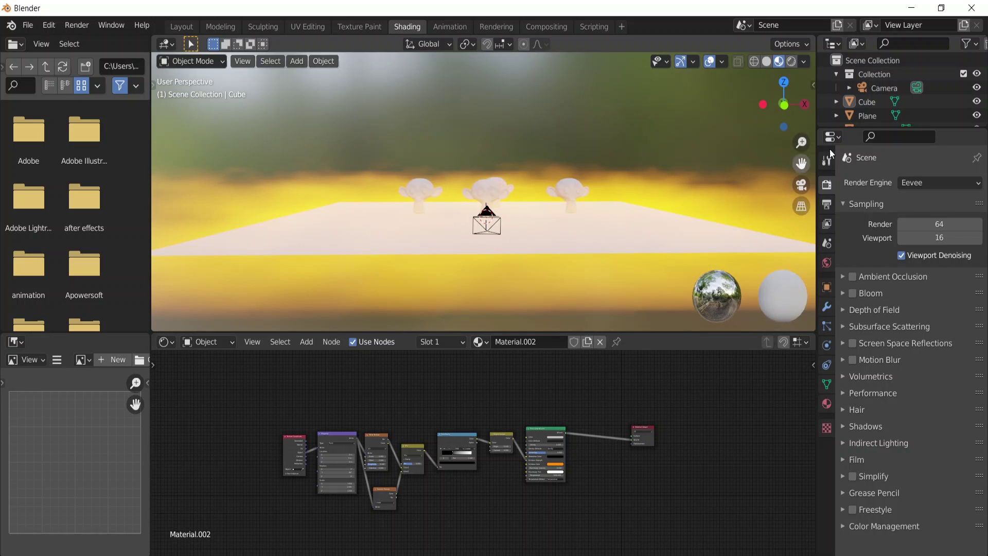
pyautogui.moveTo(478, 248); pyautogui.dragTo(481, 272, button='middle')
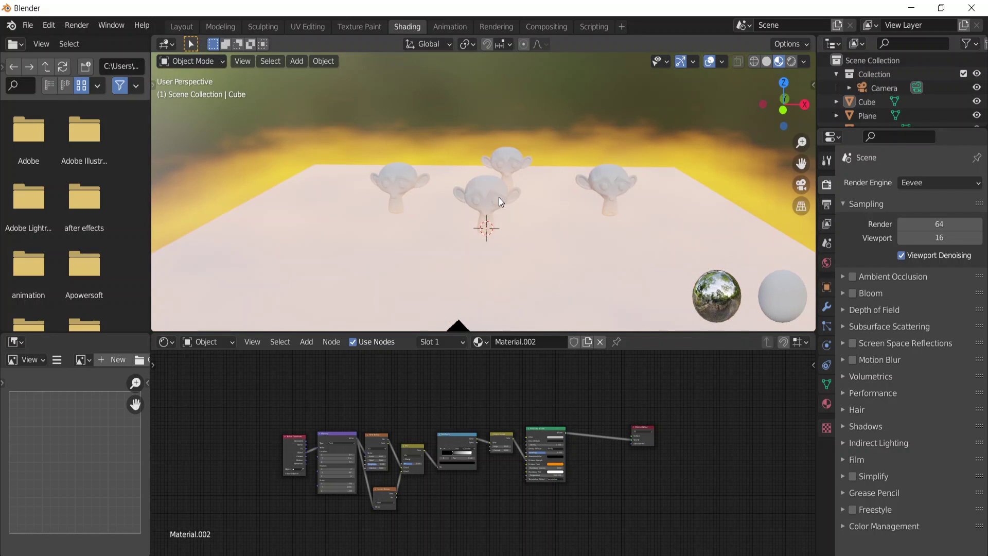
pyautogui.press('KP_0')
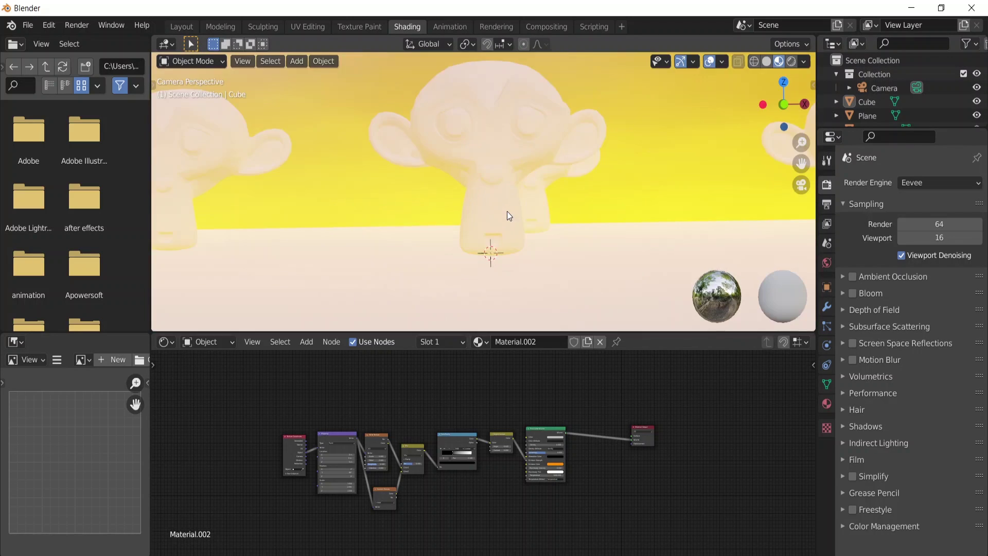
# Set the Principled Volume's emission colour to white and move the ColorRamp's black stop to about 0.6.
pyautogui.scroll(4, 526, 480)
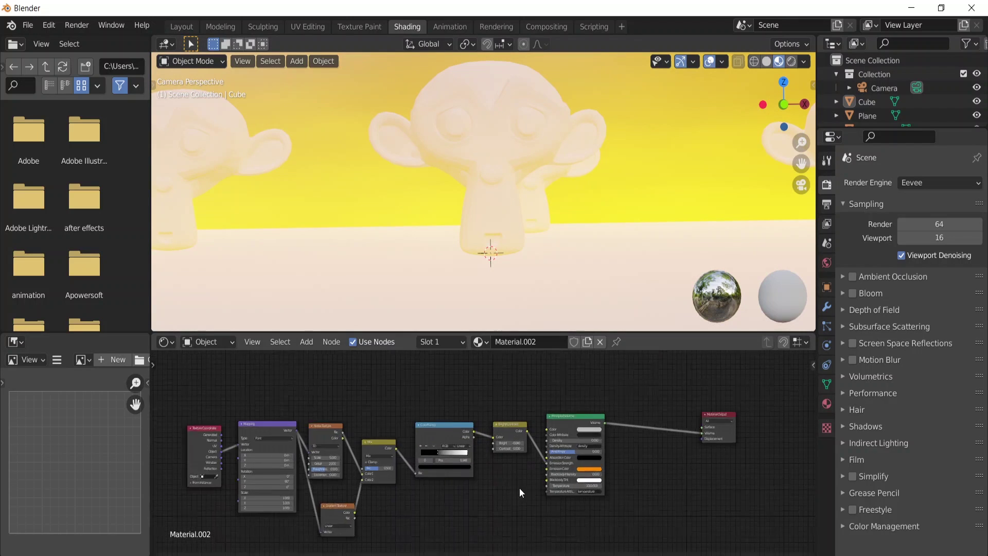
pyautogui.click(622, 474)
pyautogui.click(627, 406)
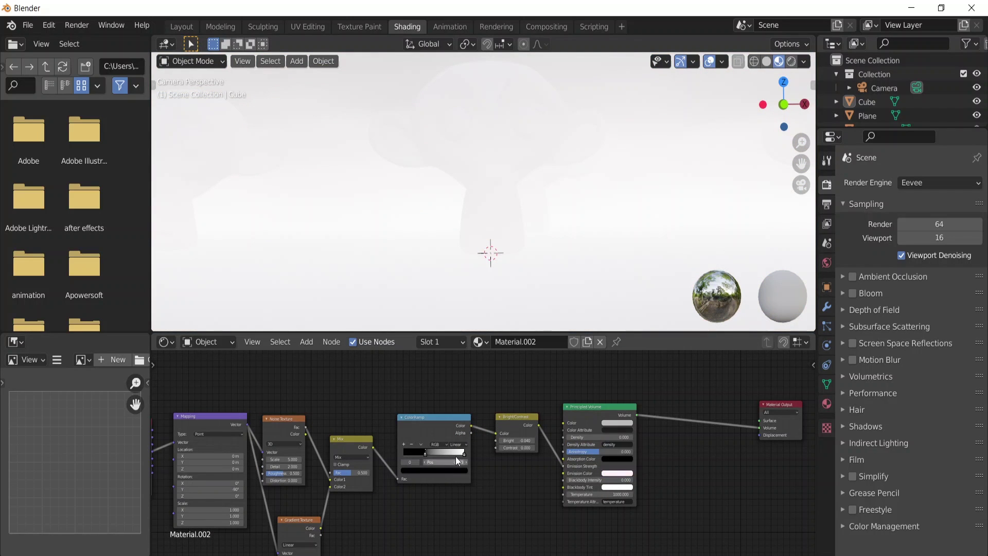
pyautogui.moveTo(431, 453); pyautogui.dragTo(444, 453)
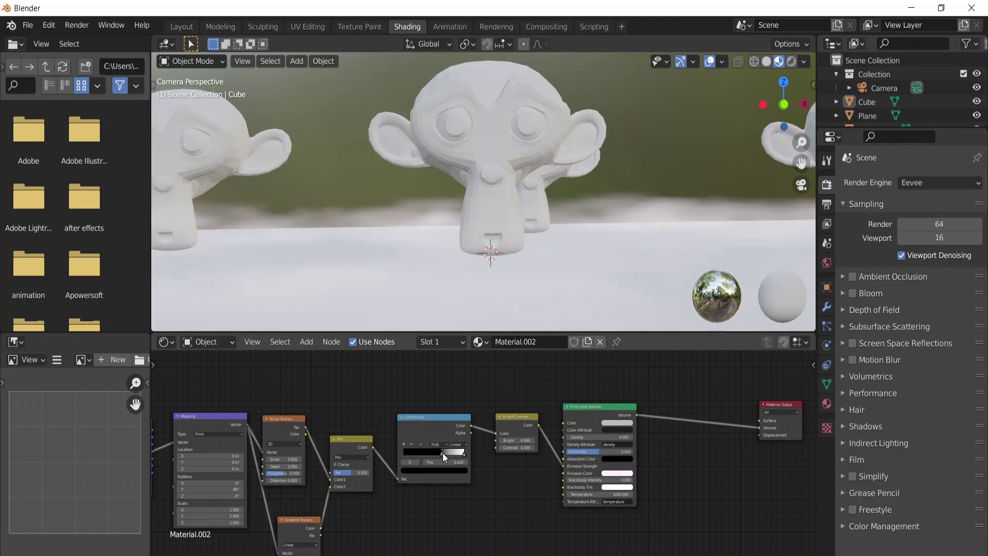
# Select the scene camera and set its focal length to 35 mm.
pyautogui.click(867, 88)
pyautogui.click(826, 344)
pyautogui.moveTo(931, 247); pyautogui.dragTo(909, 246)
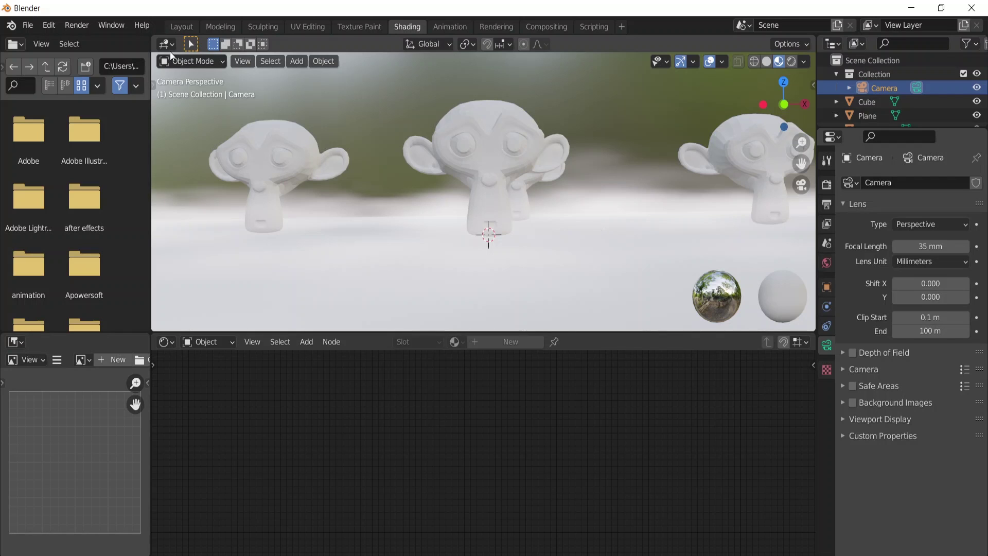
# Switch to the Layout workspace to view the fog box in the scene.
pyautogui.click(181, 27)
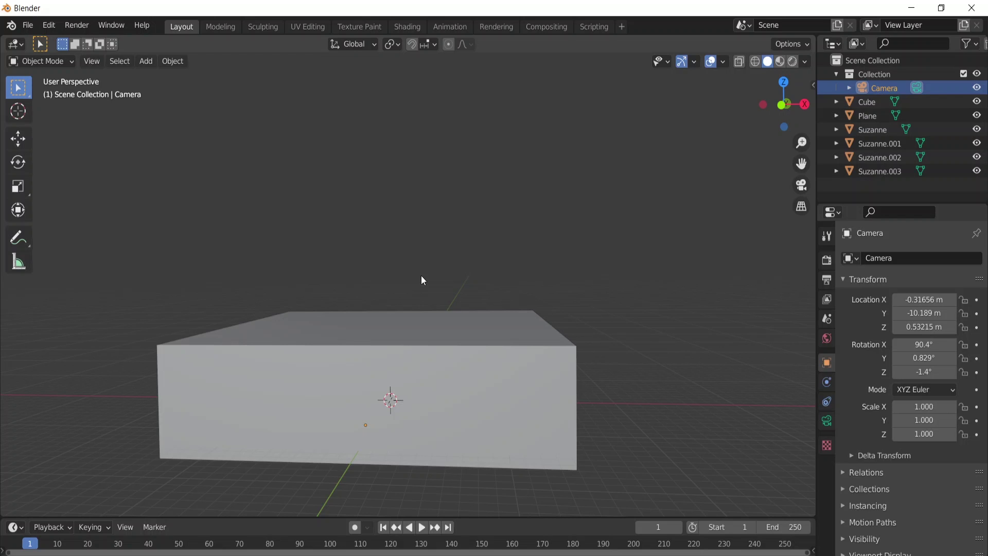
pyautogui.moveTo(355, 399); pyautogui.dragTo(415, 414, button='middle')
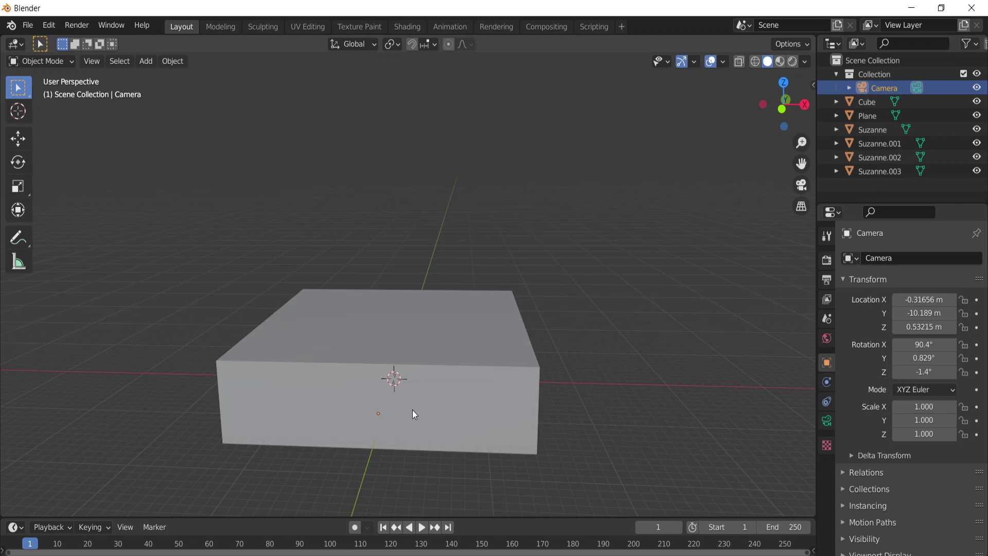